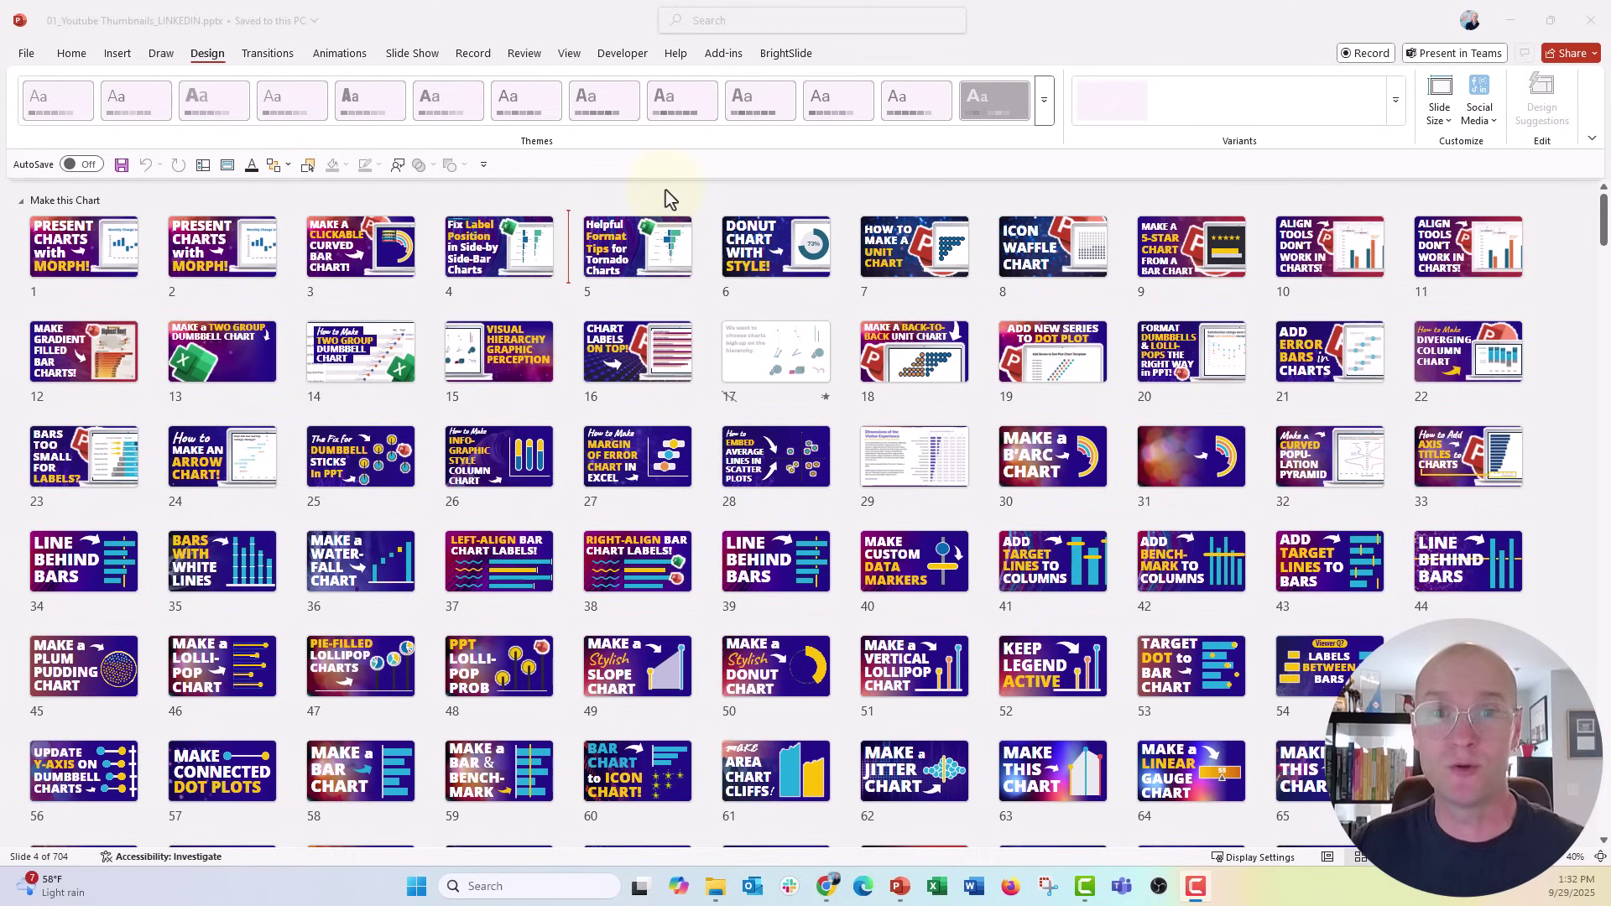
Look through the custom Slide Size presets, then close the dialog keeping the widescreen 16:9 size
scroll(587, 348, down, 15)
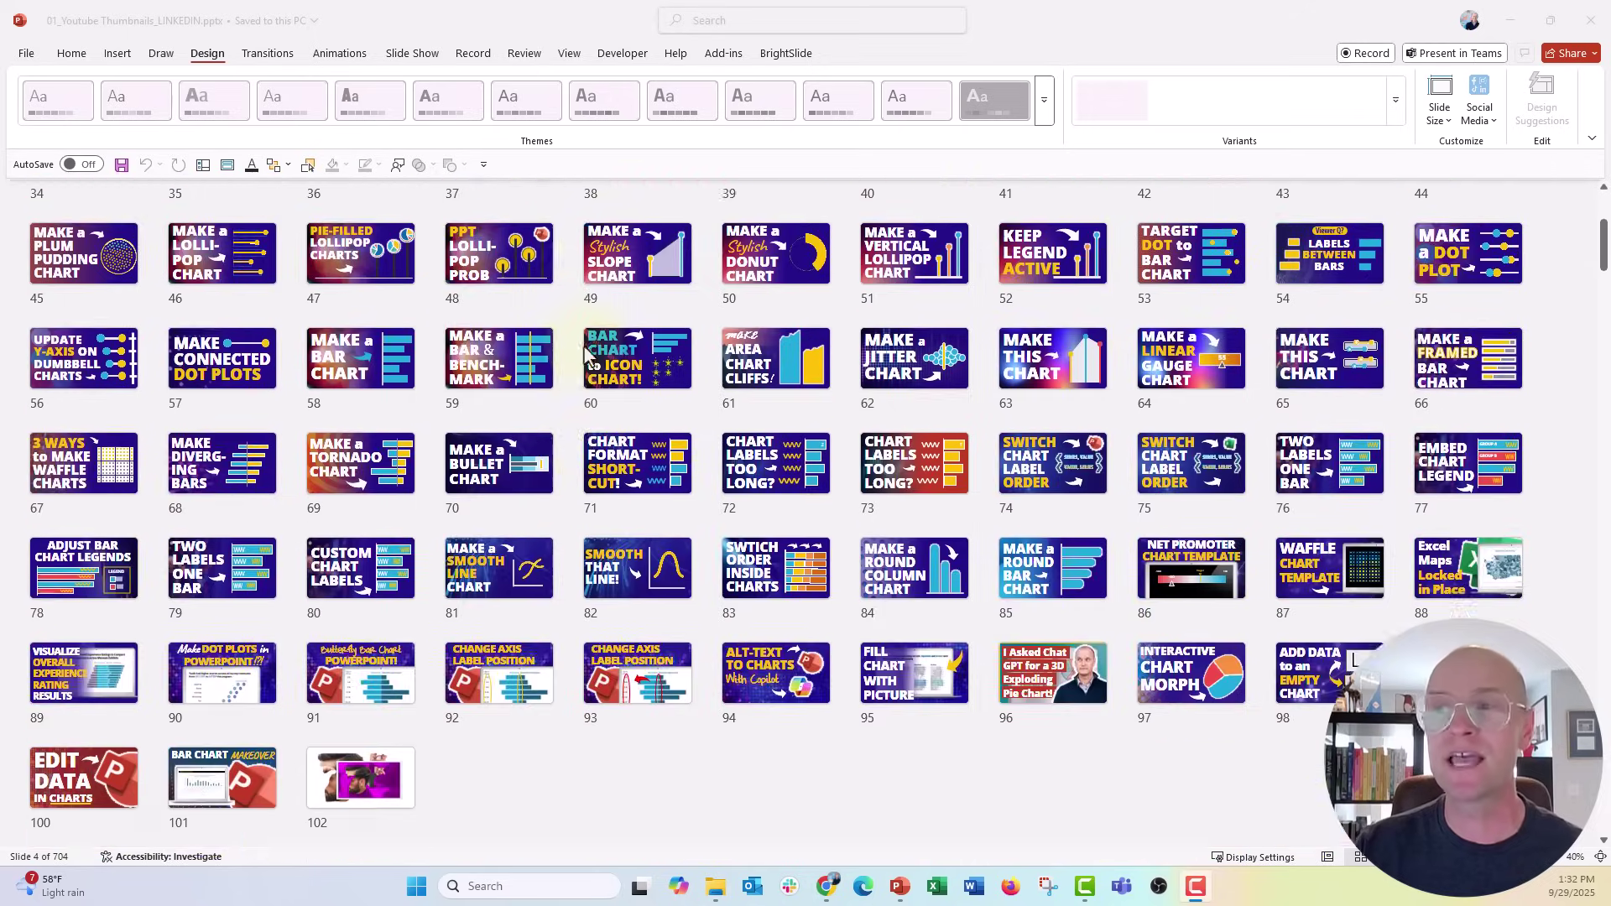
scroll(585, 354, down, 20)
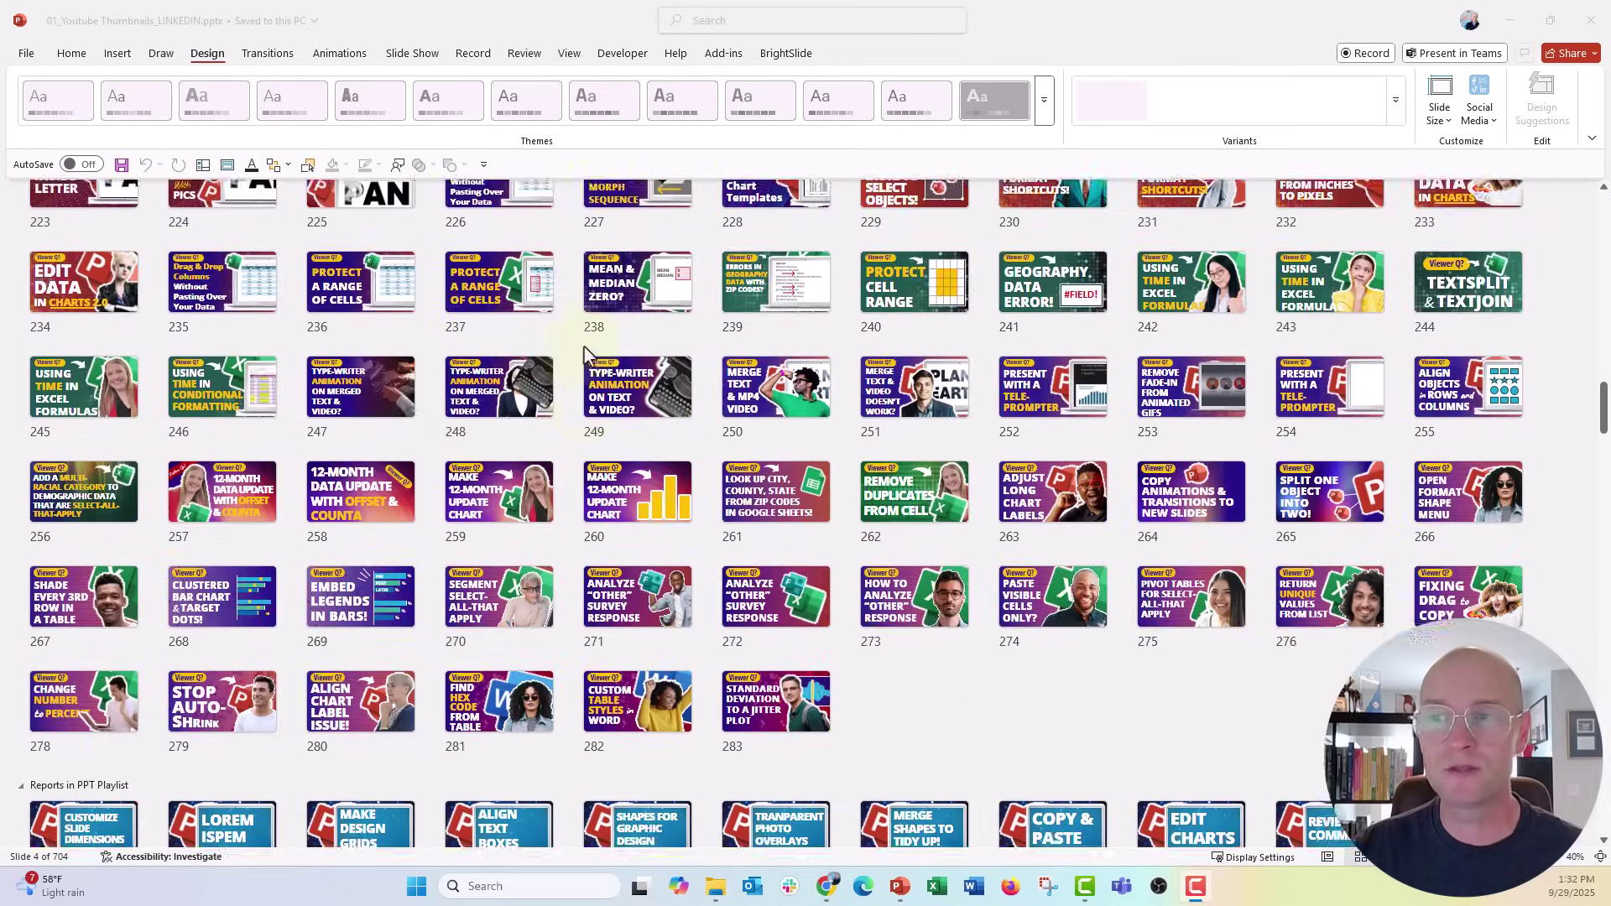
scroll(587, 354, up, 15)
scroll(585, 355, up, 20)
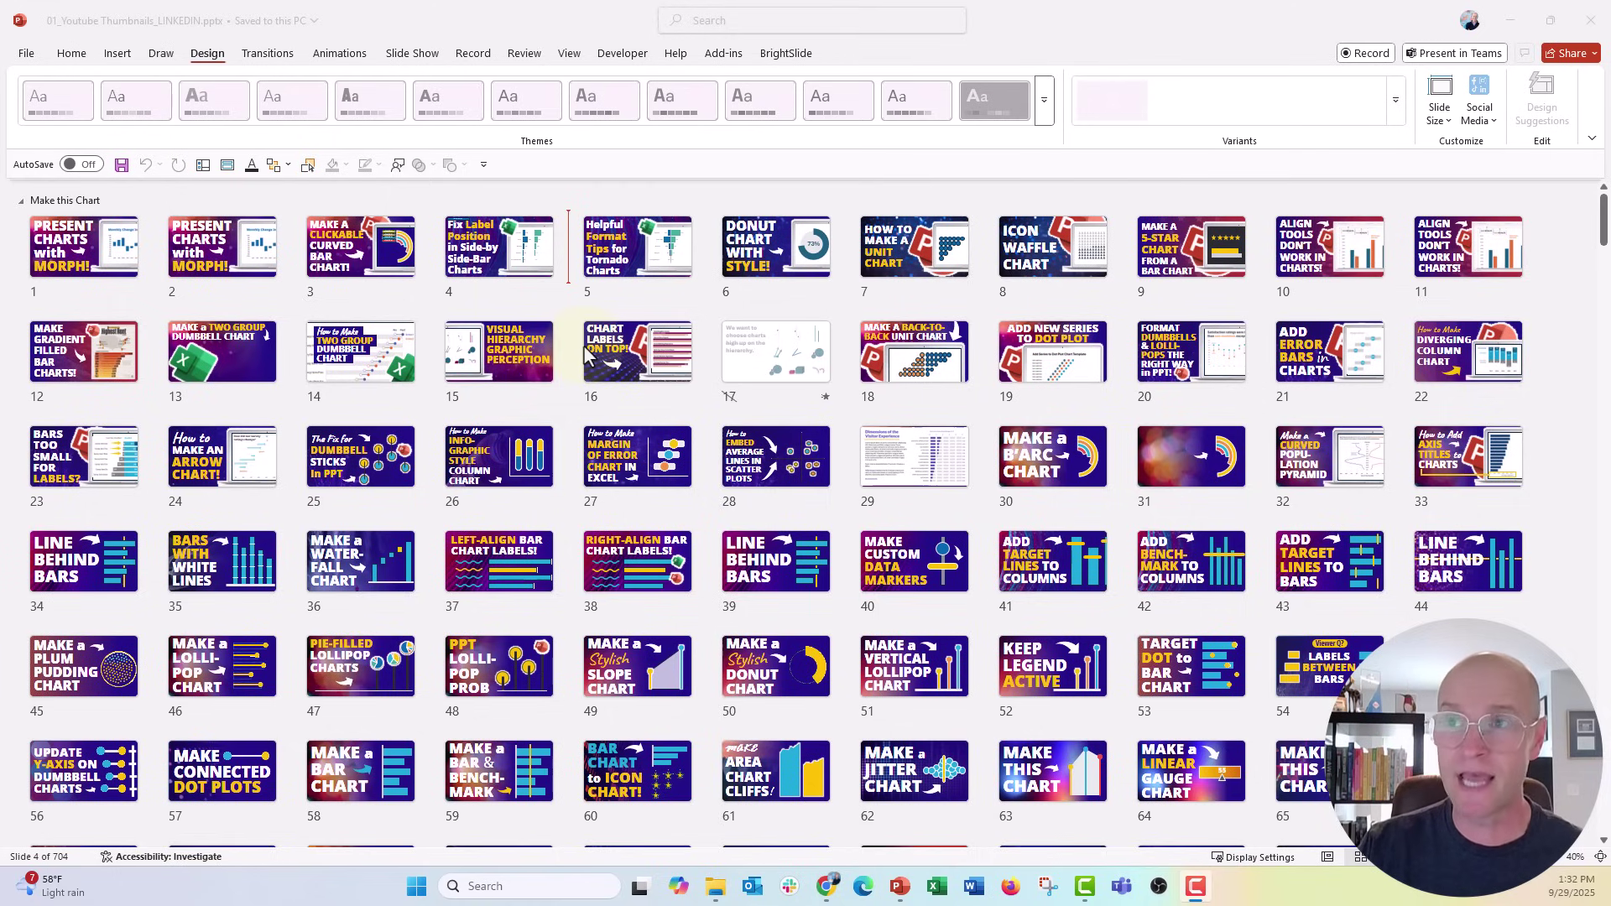
click(1439, 126)
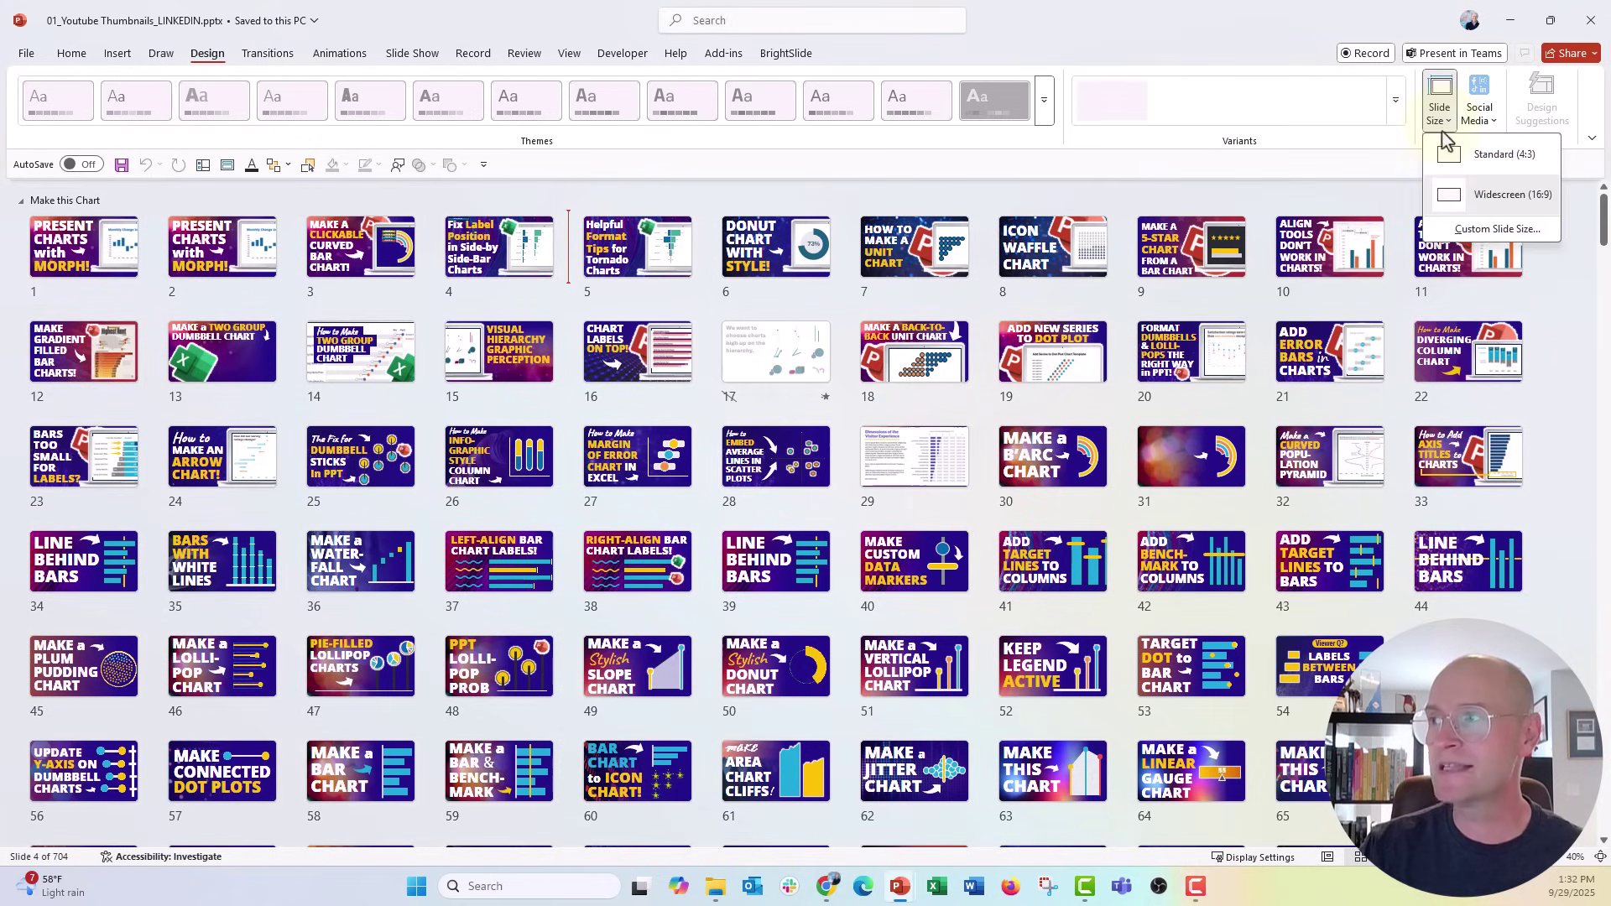
click(1442, 228)
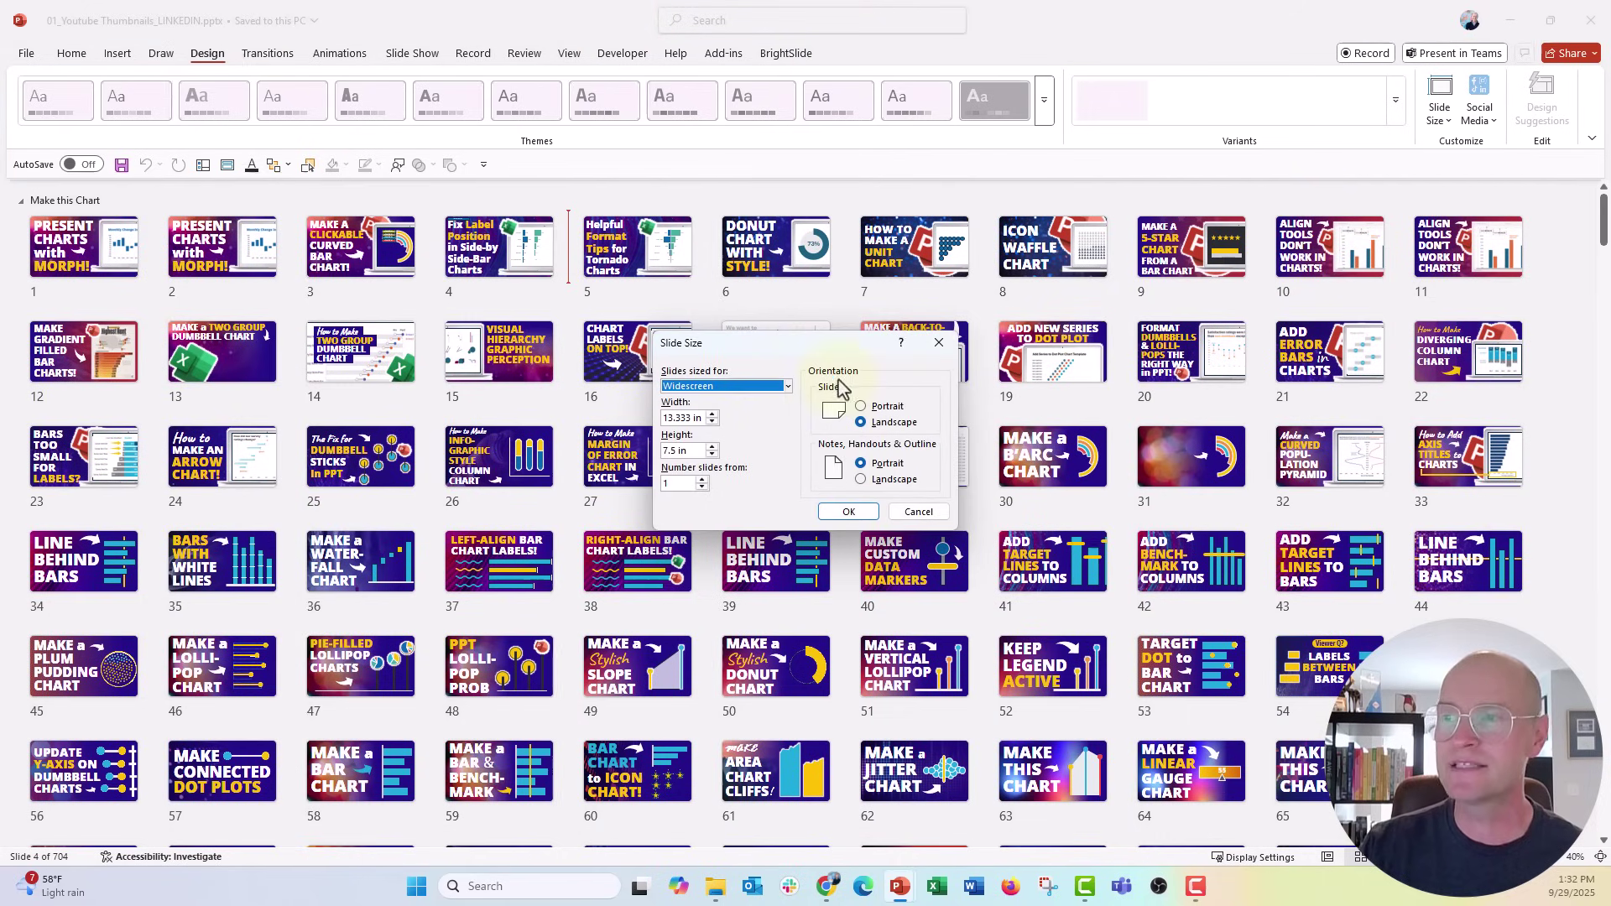
click(790, 390)
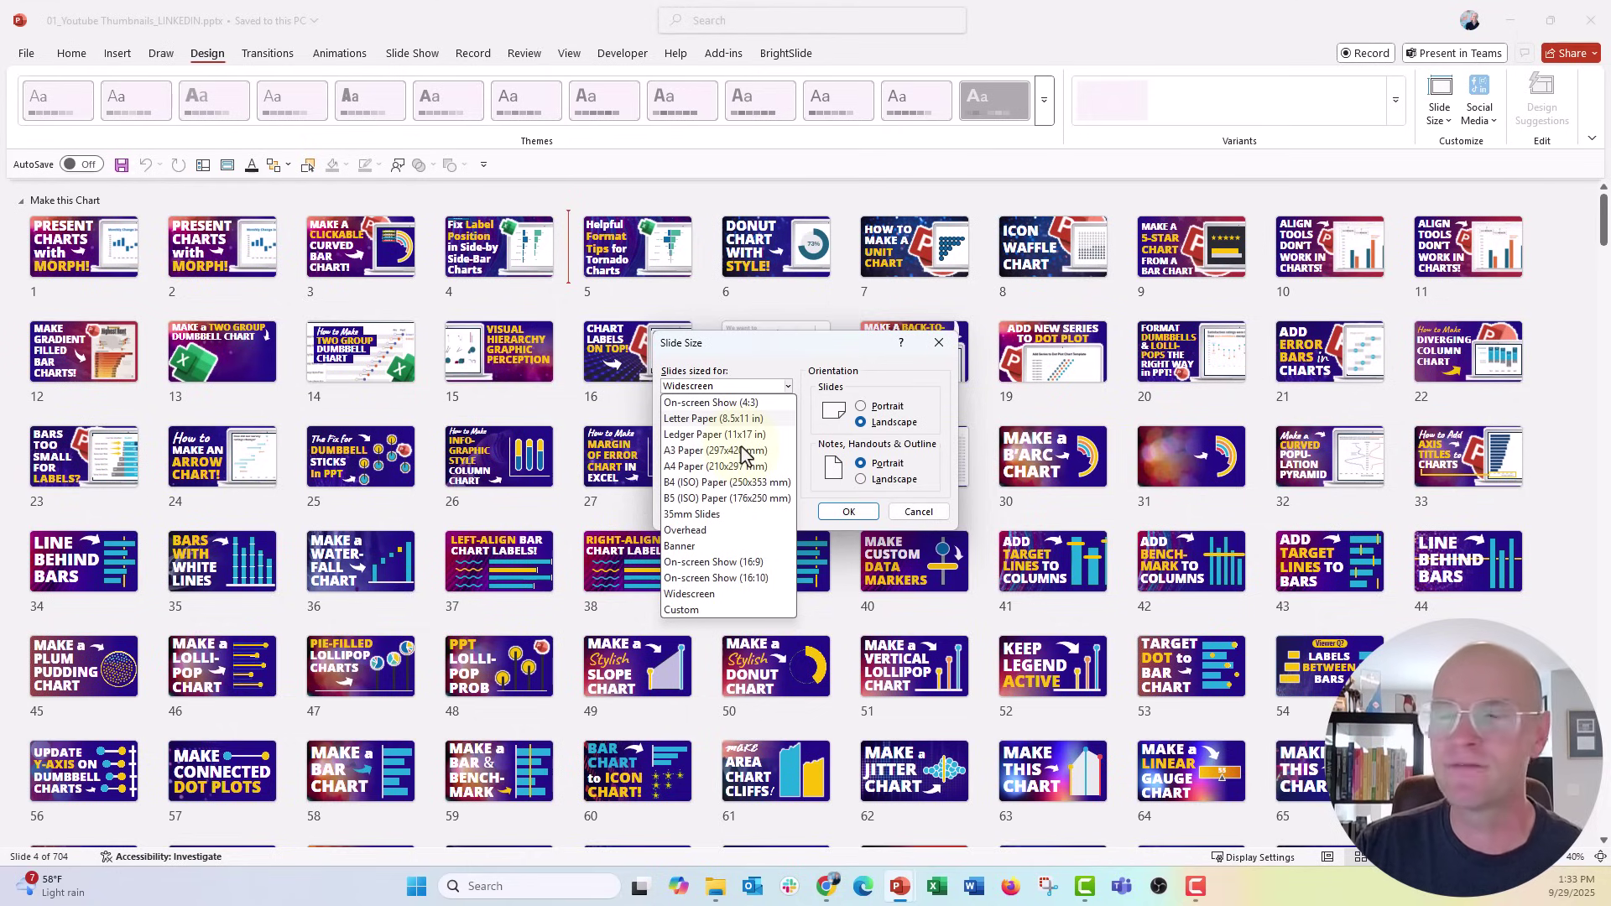
click(765, 365)
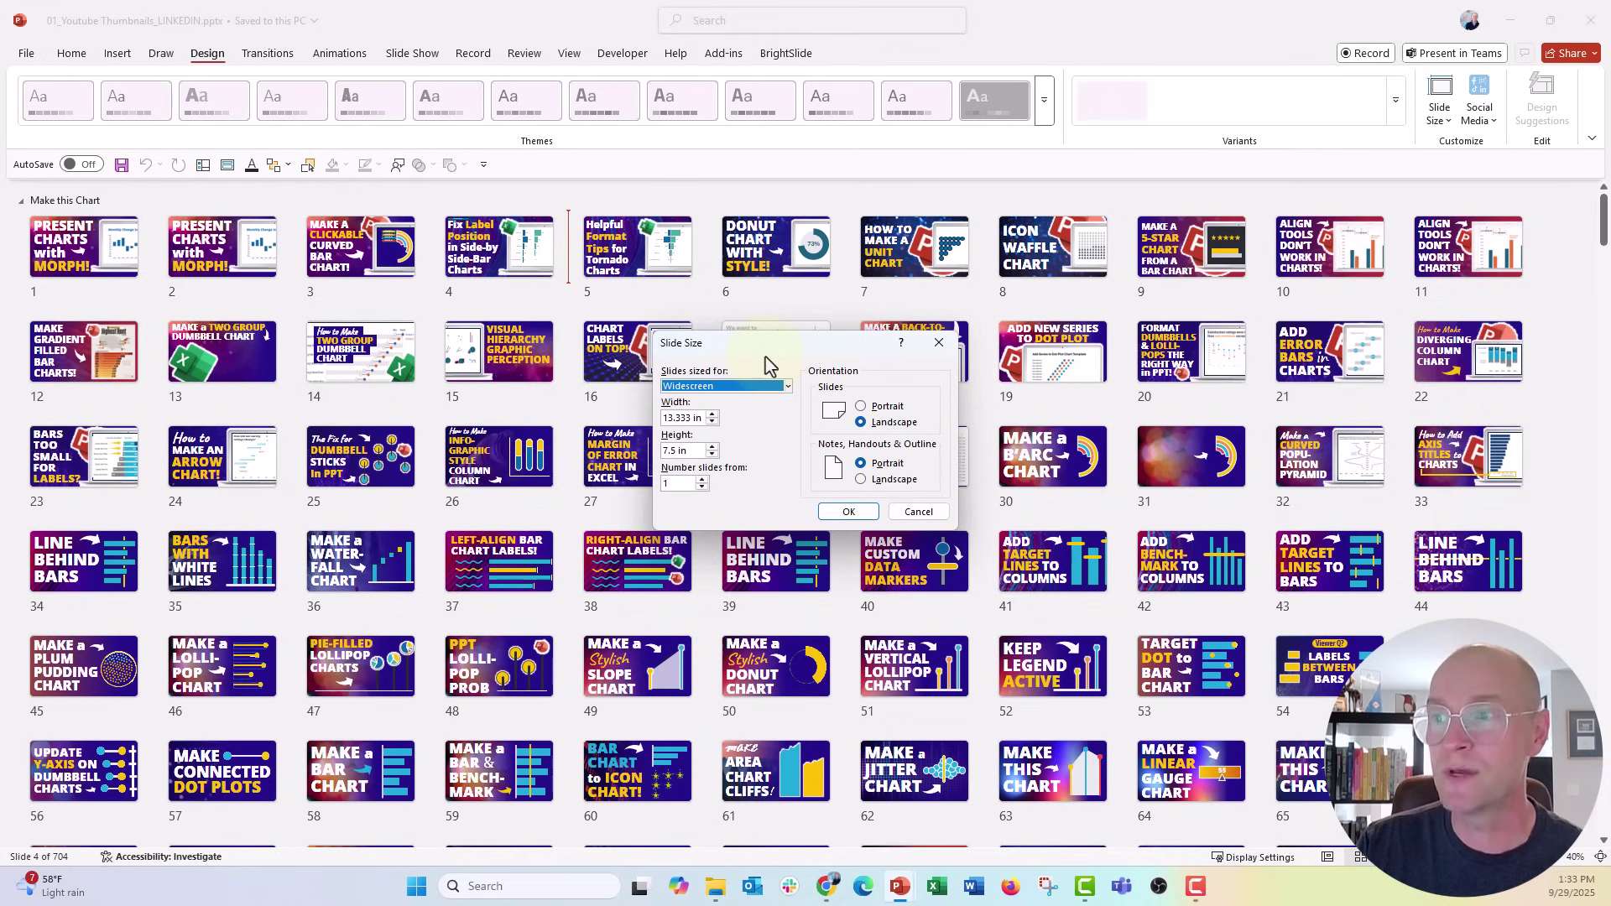
click(846, 513)
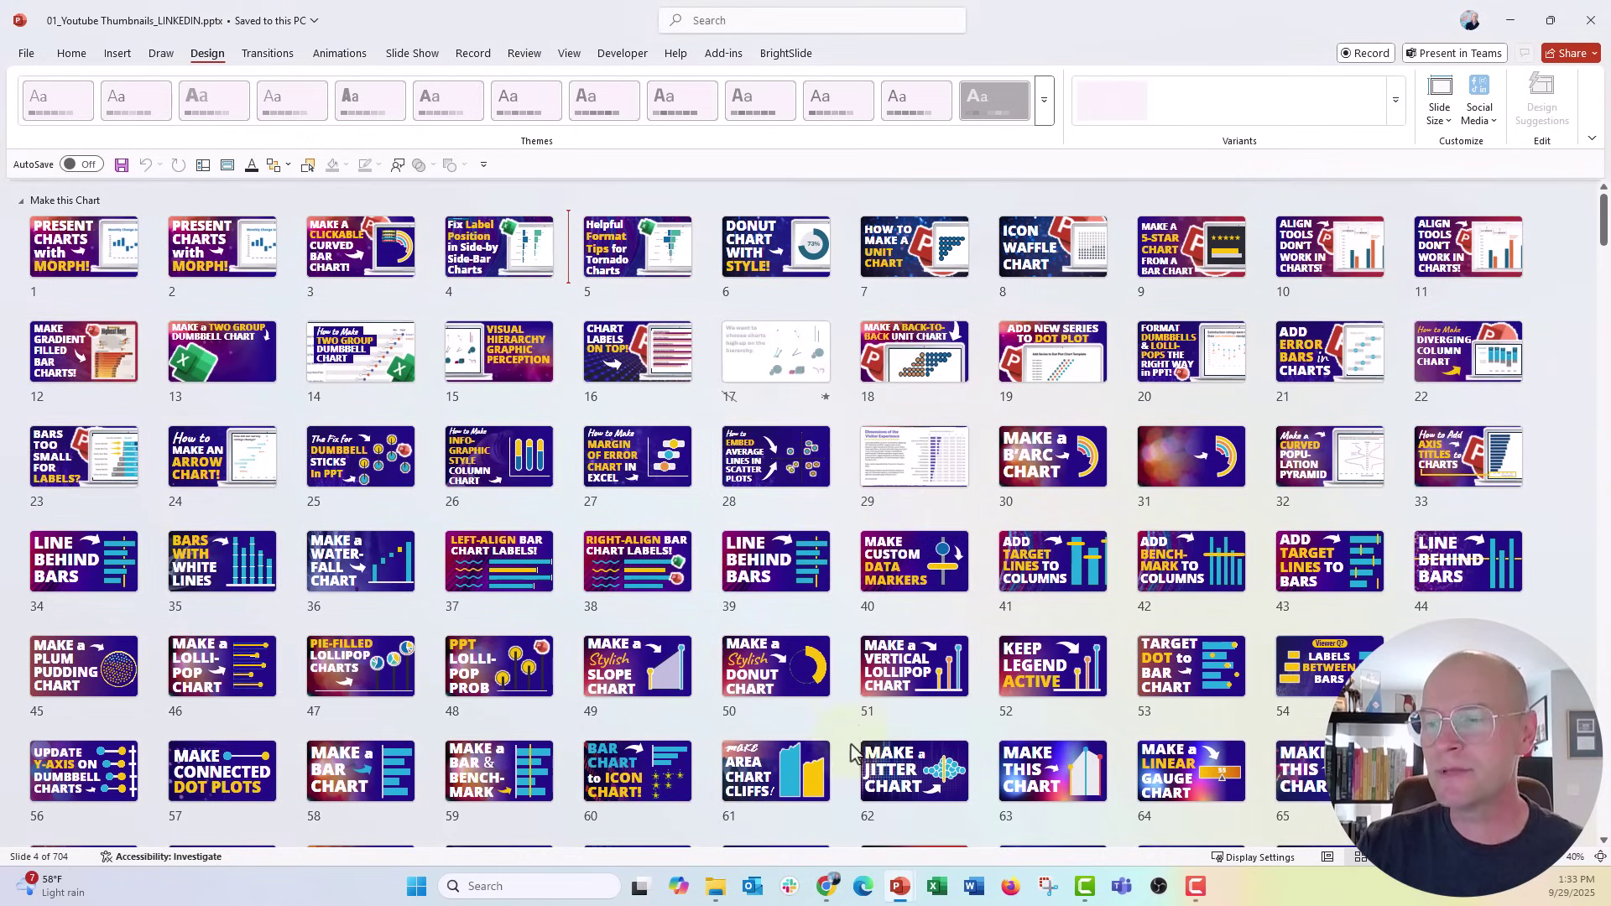
Read the BrightCarbon blog post in Chrome down to 'Where can I get it?', then minimize Chrome
mouse_move(827, 885)
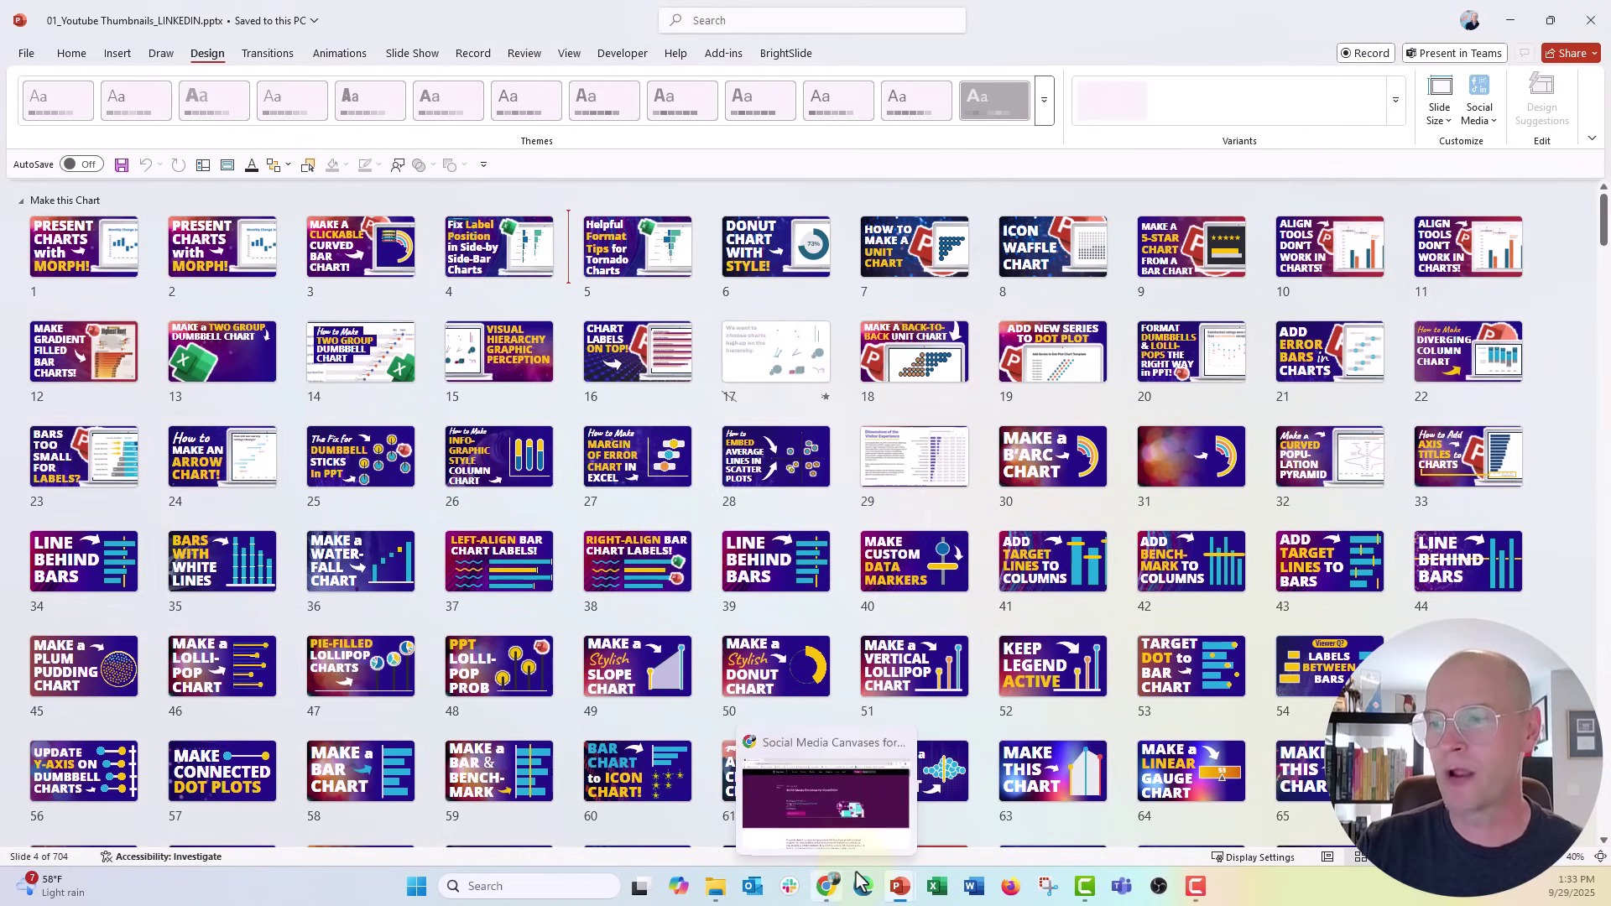
click(797, 831)
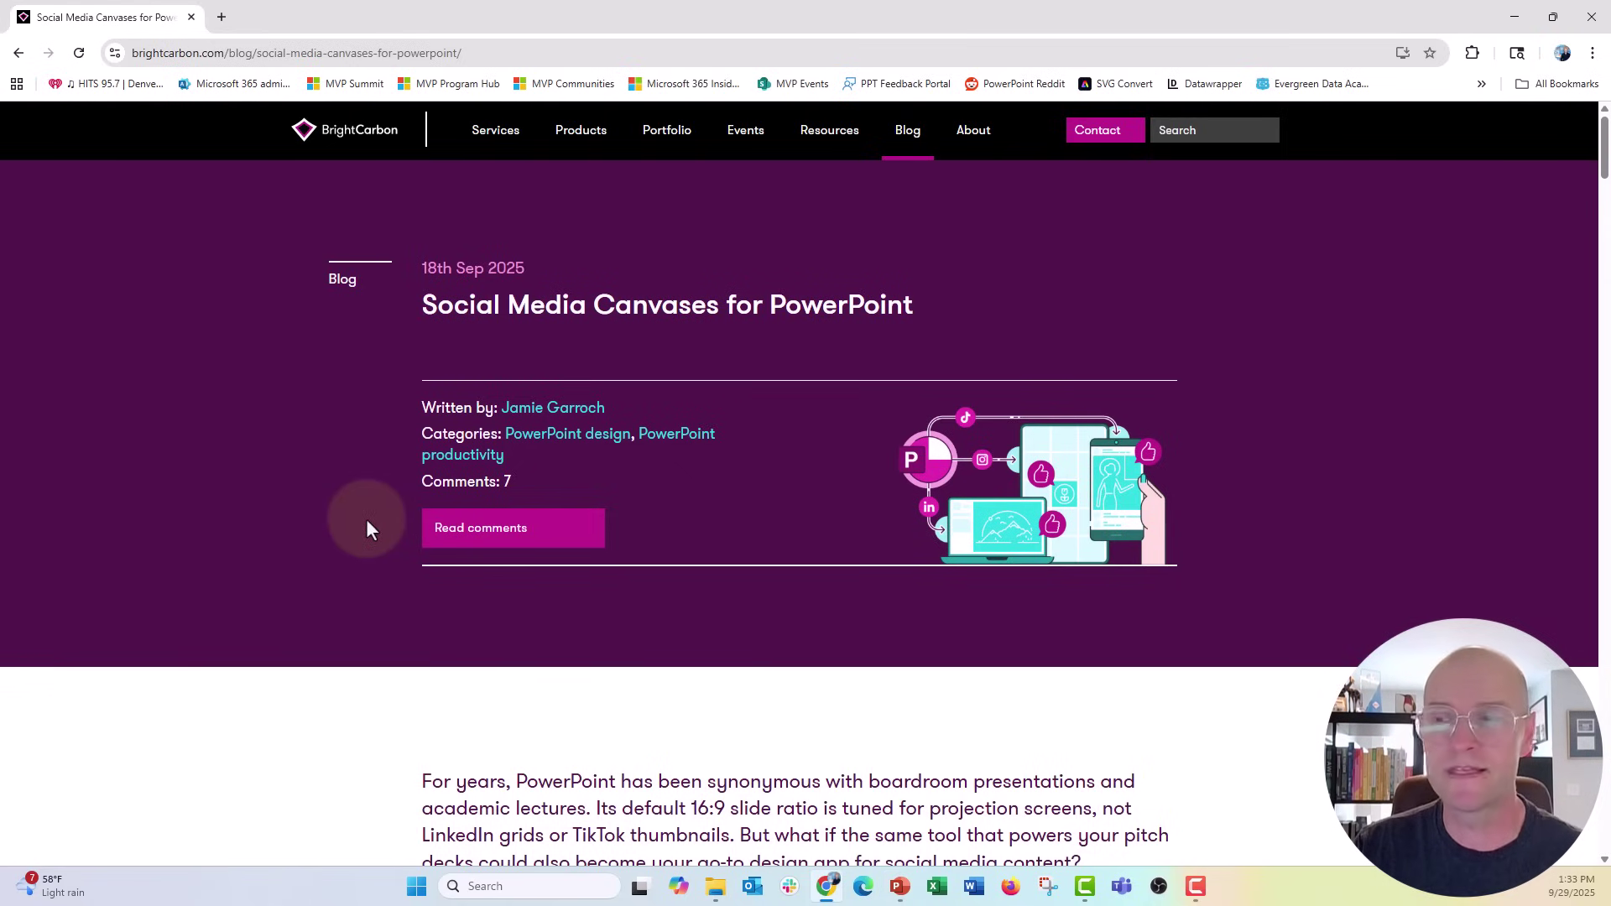
scroll(366, 520, down, 2)
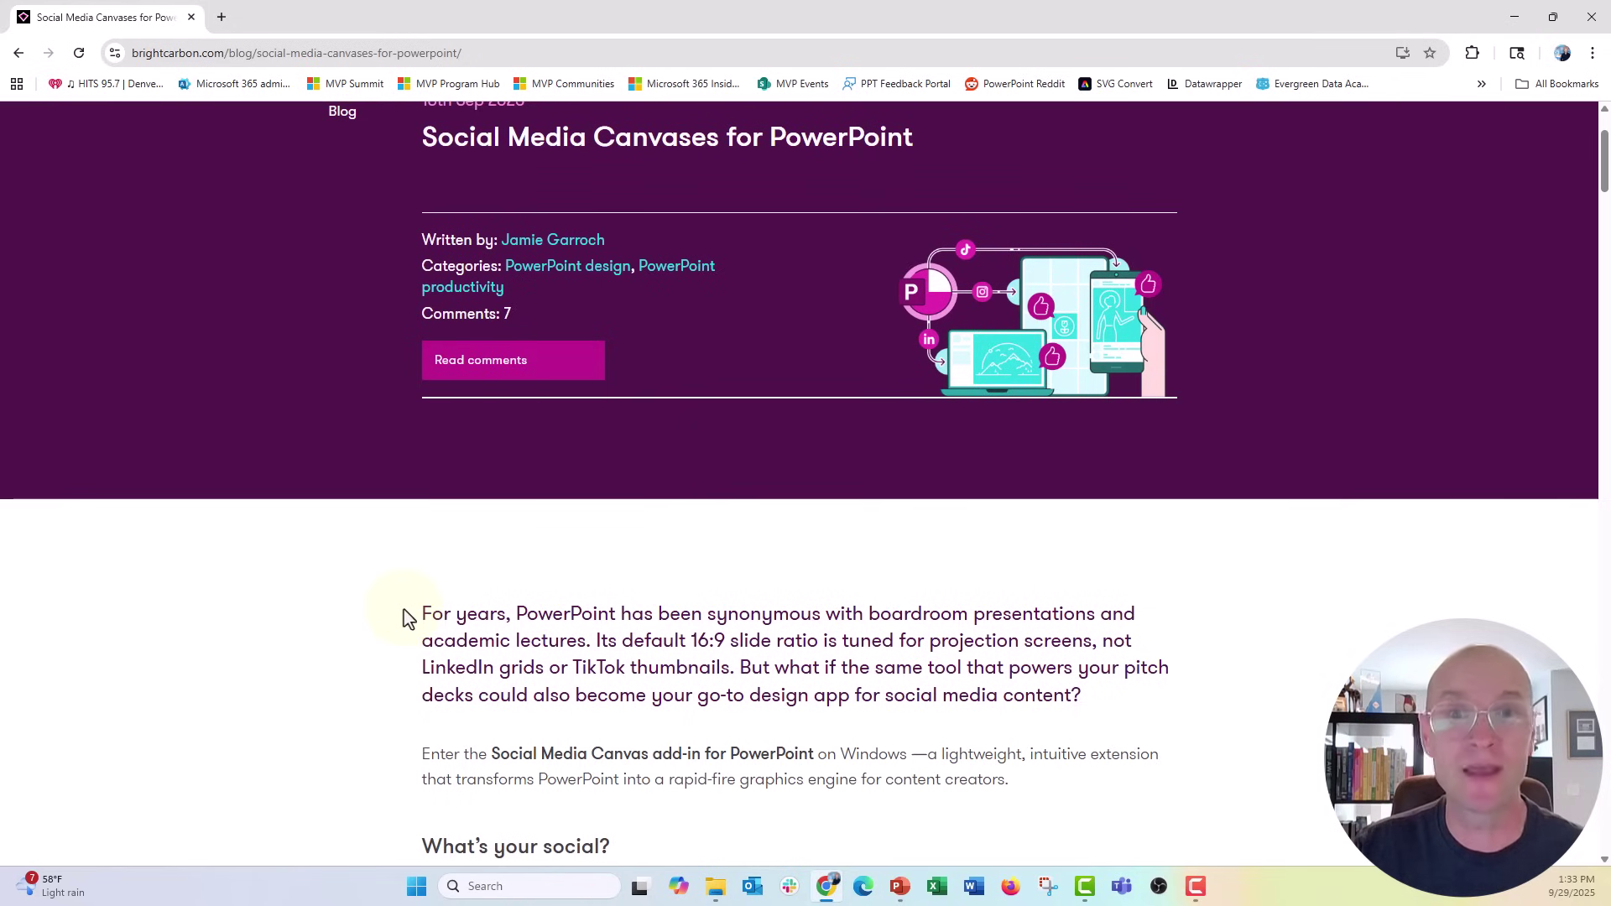
scroll(406, 629, down, 15)
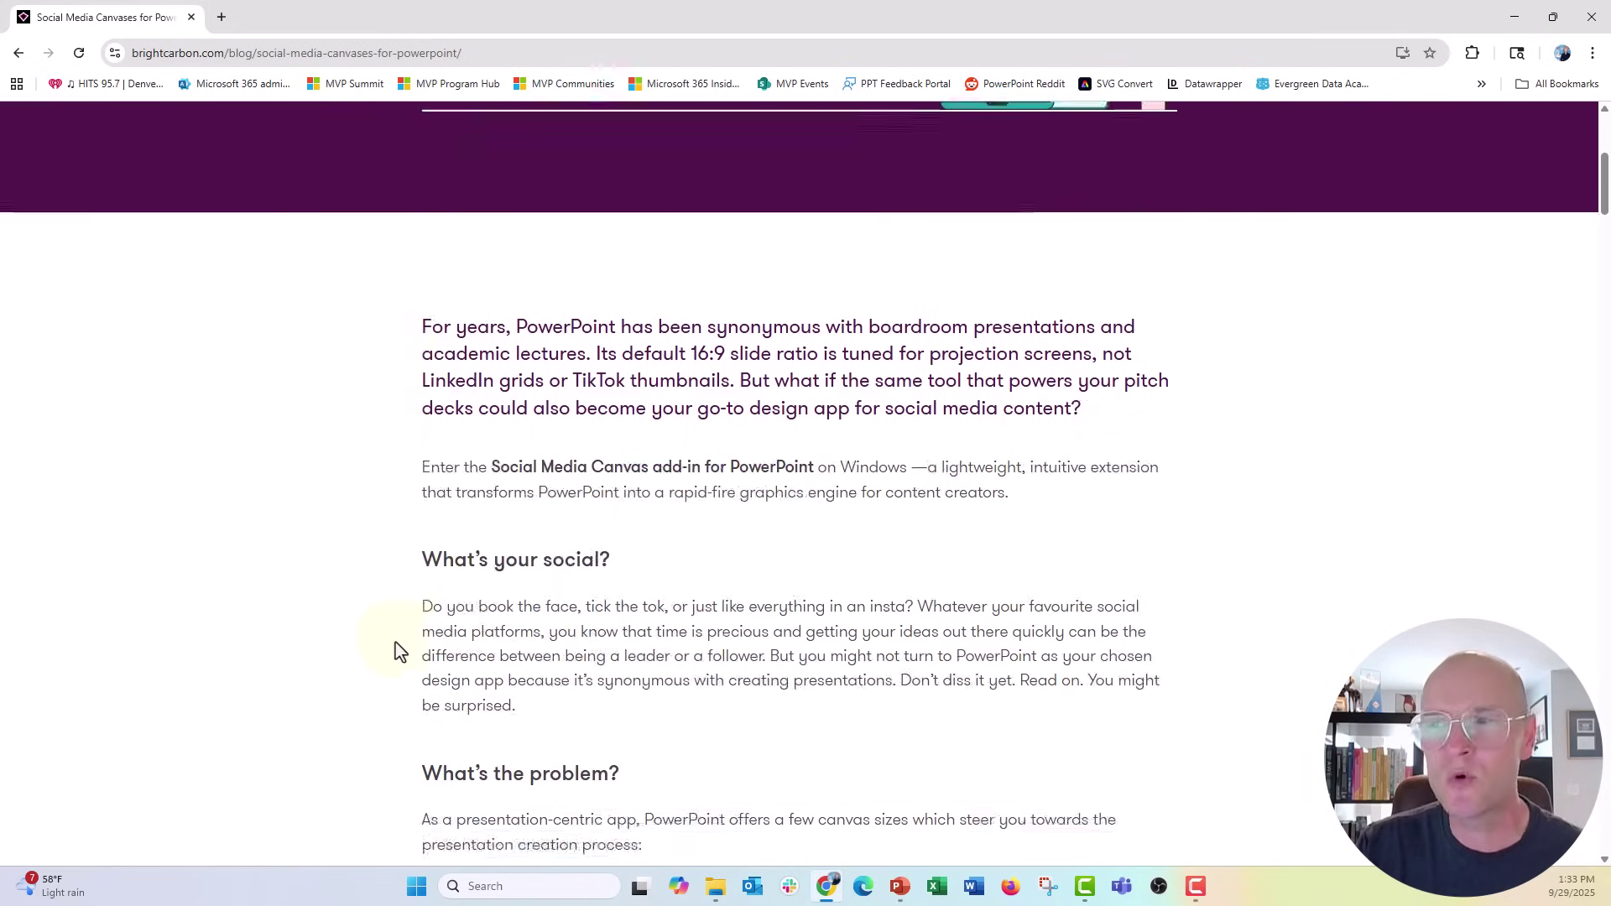
scroll(400, 650, down, 20)
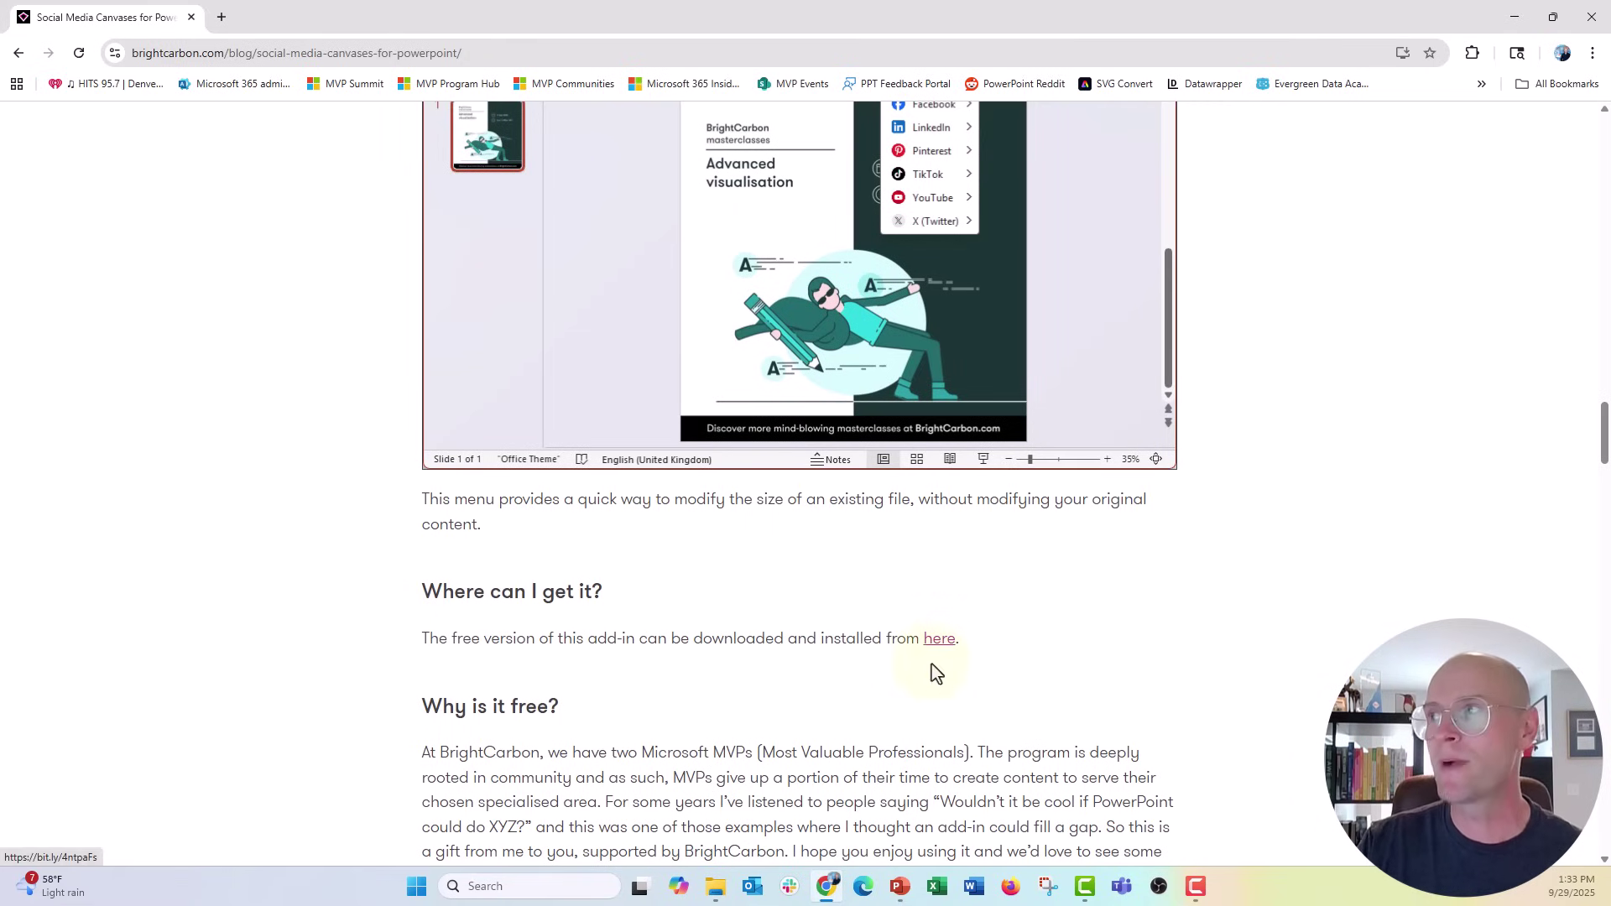
click(1513, 16)
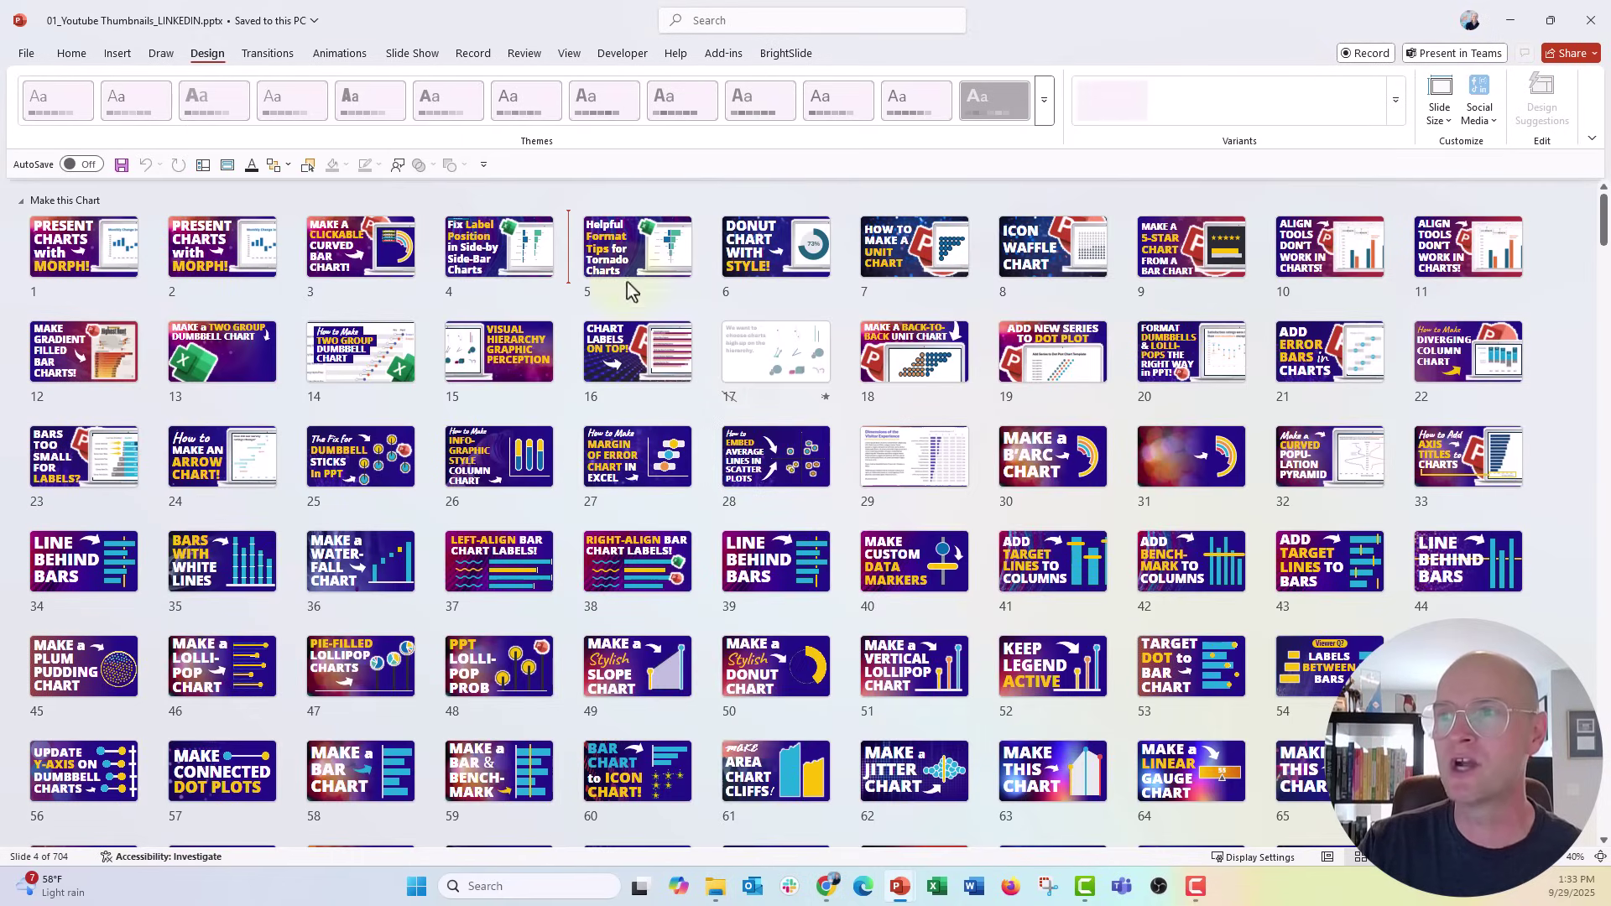
Open the BrandIn Social Media page from File > New, showing Instagram canvas sizes
click(568, 349)
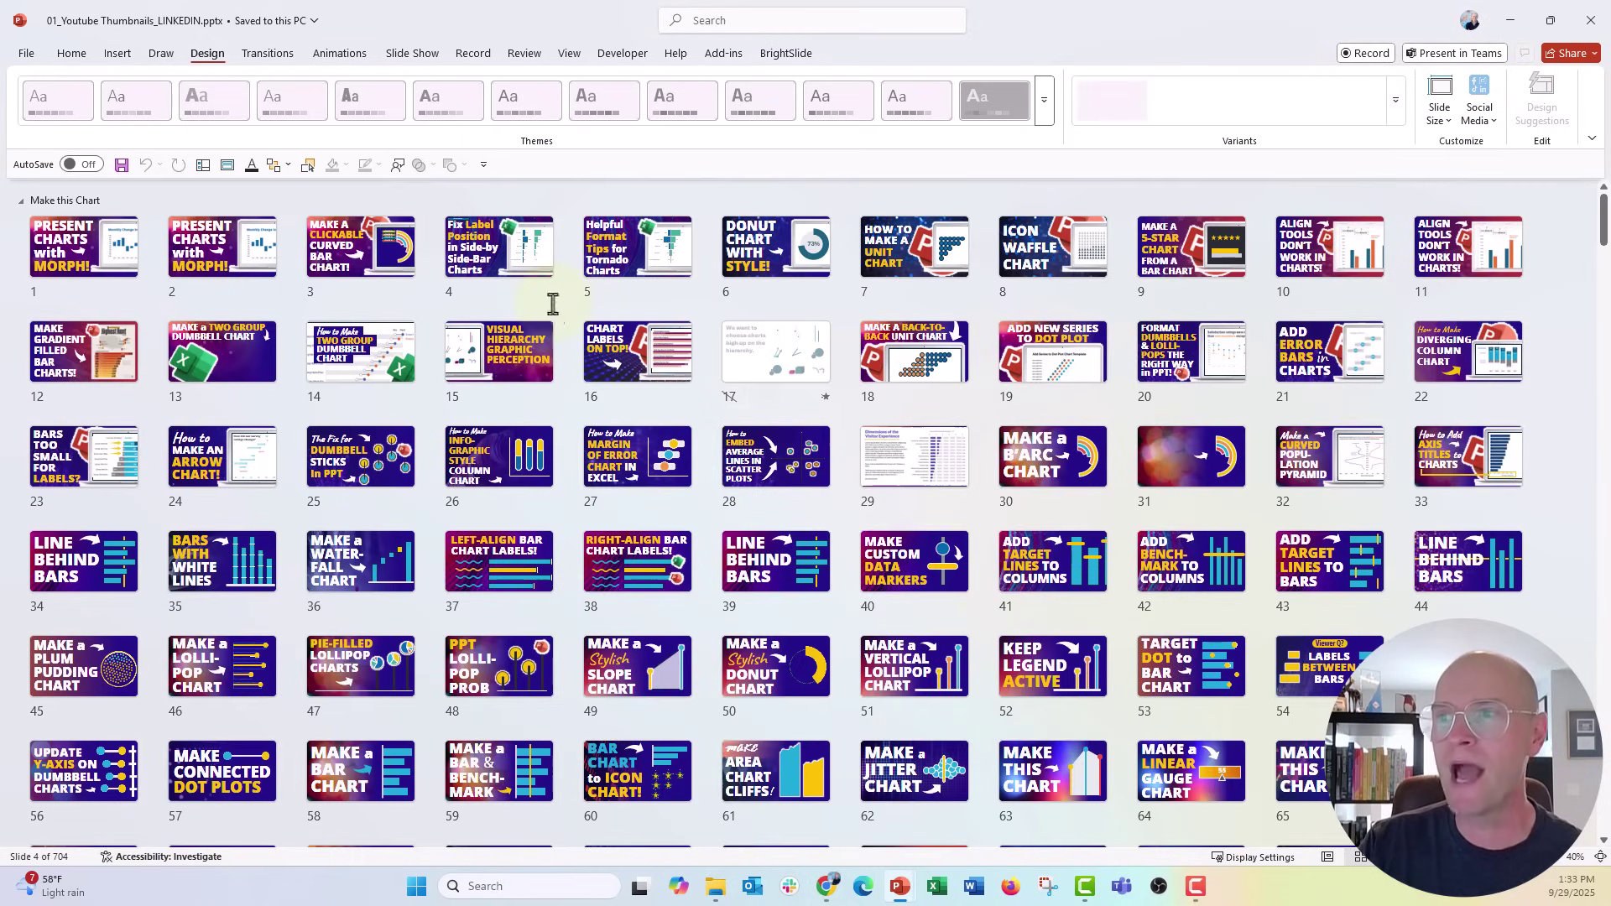
click(25, 54)
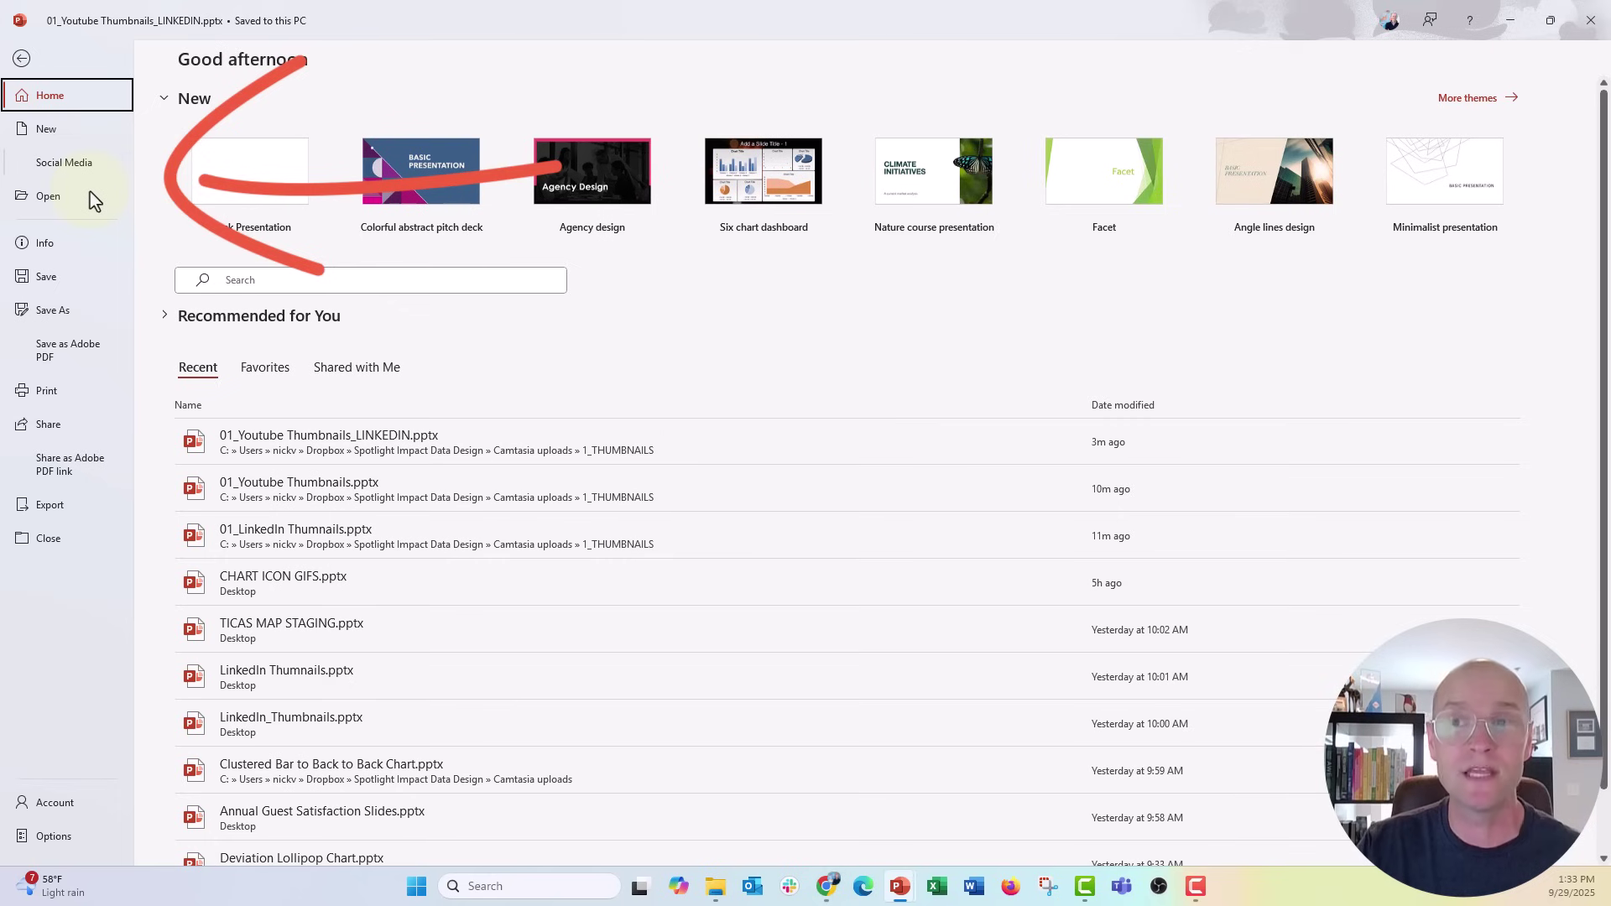
click(67, 136)
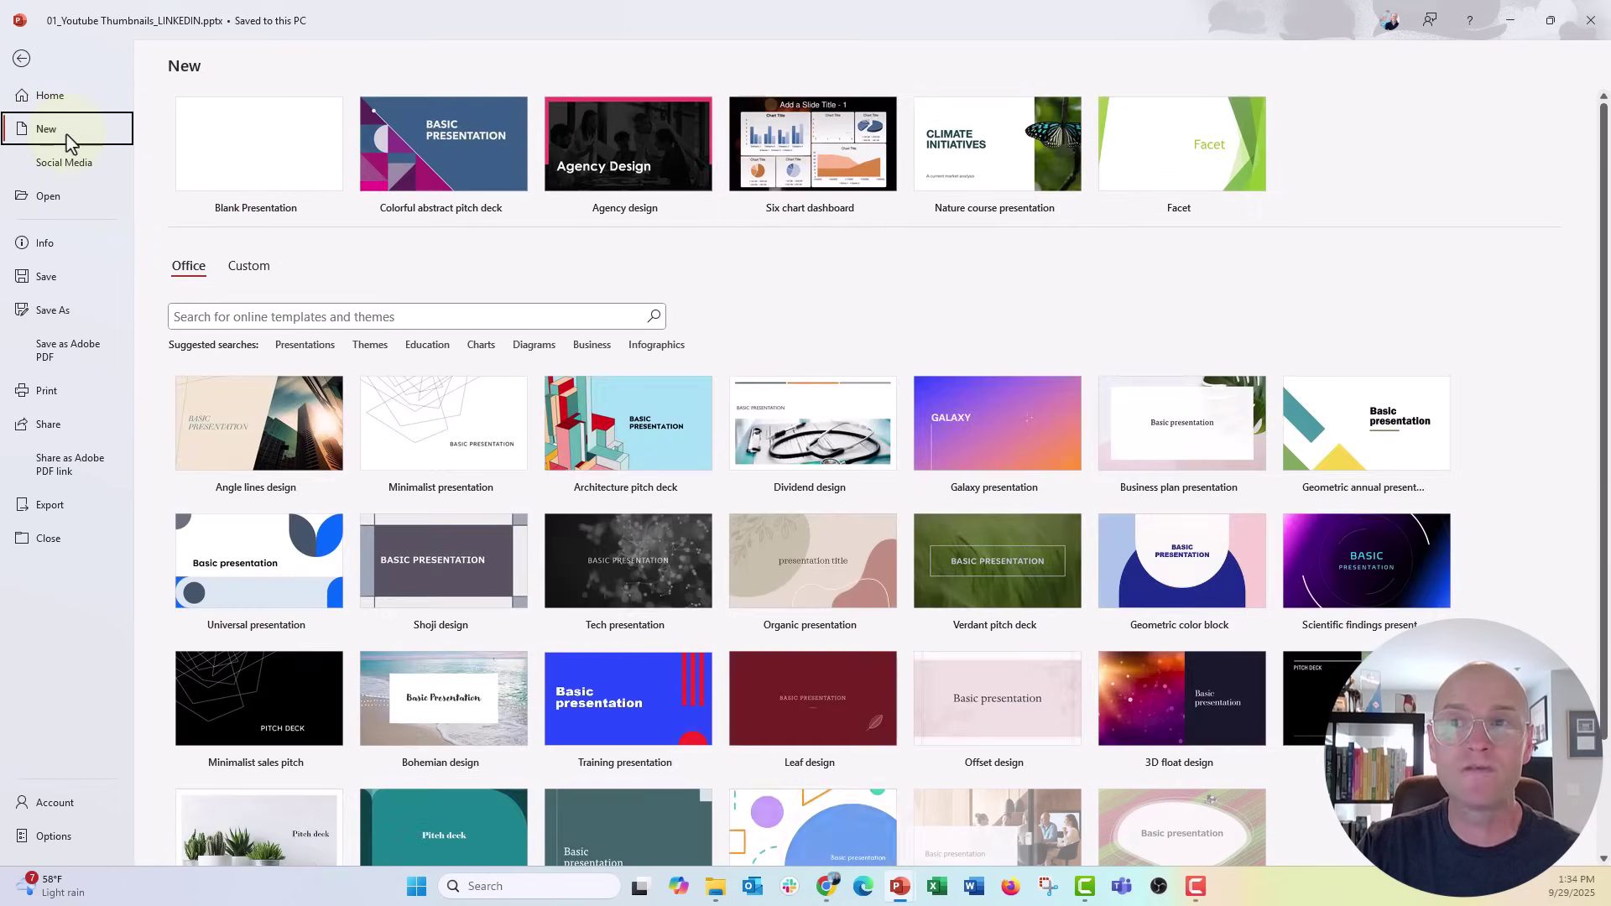
click(93, 168)
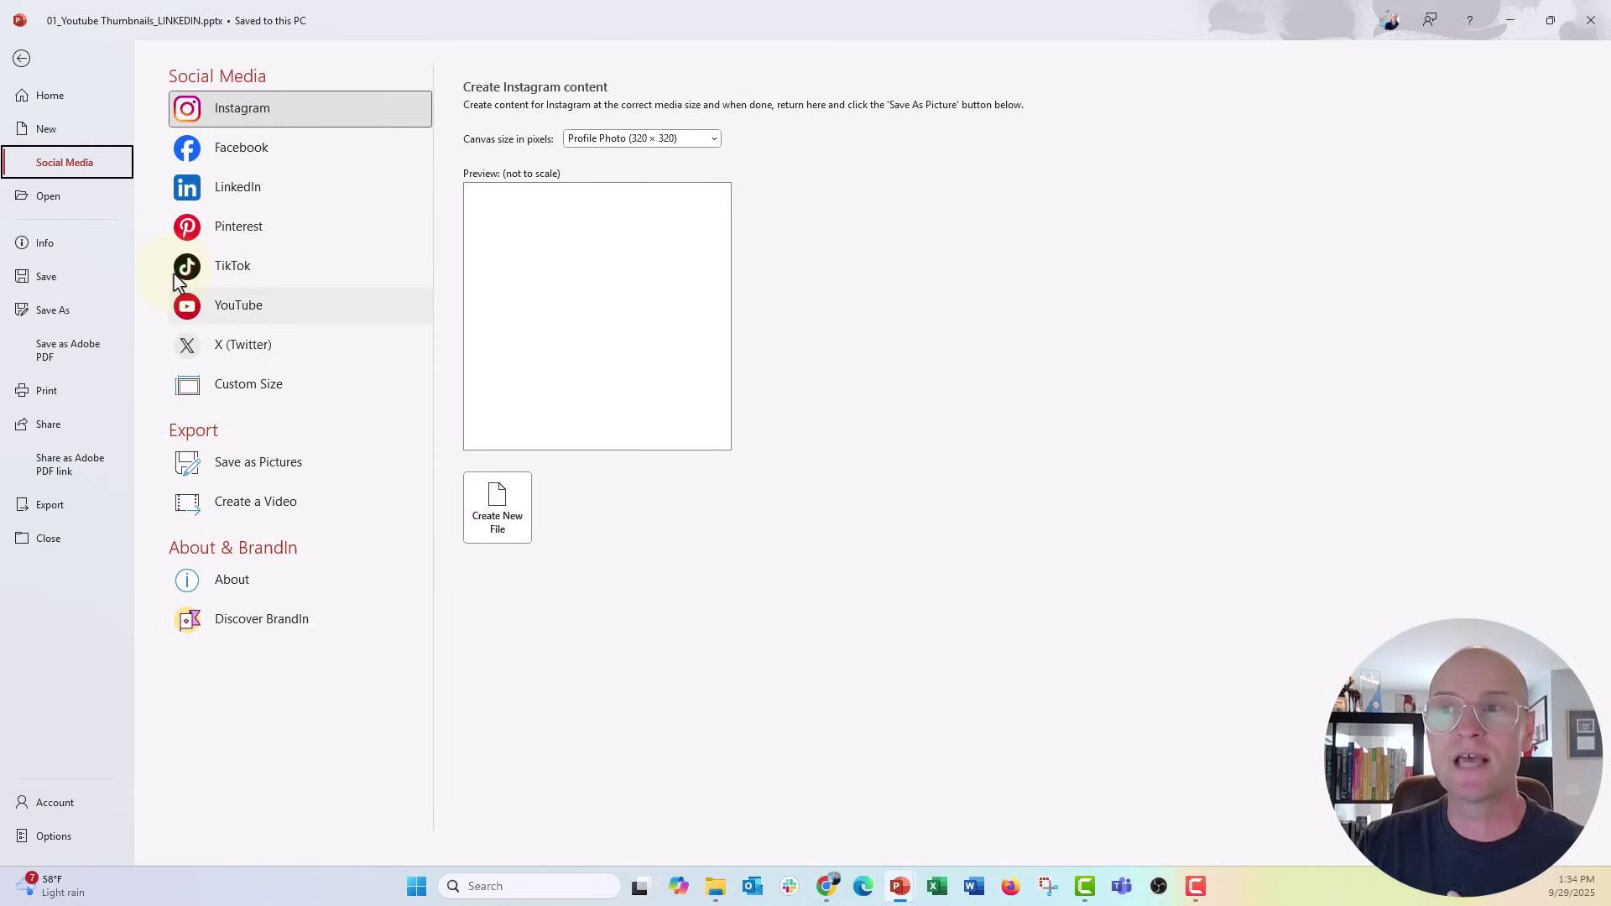
Choose LinkedIn and pick Vertical Post (720 × 900) as the canvas size in pixels
click(318, 197)
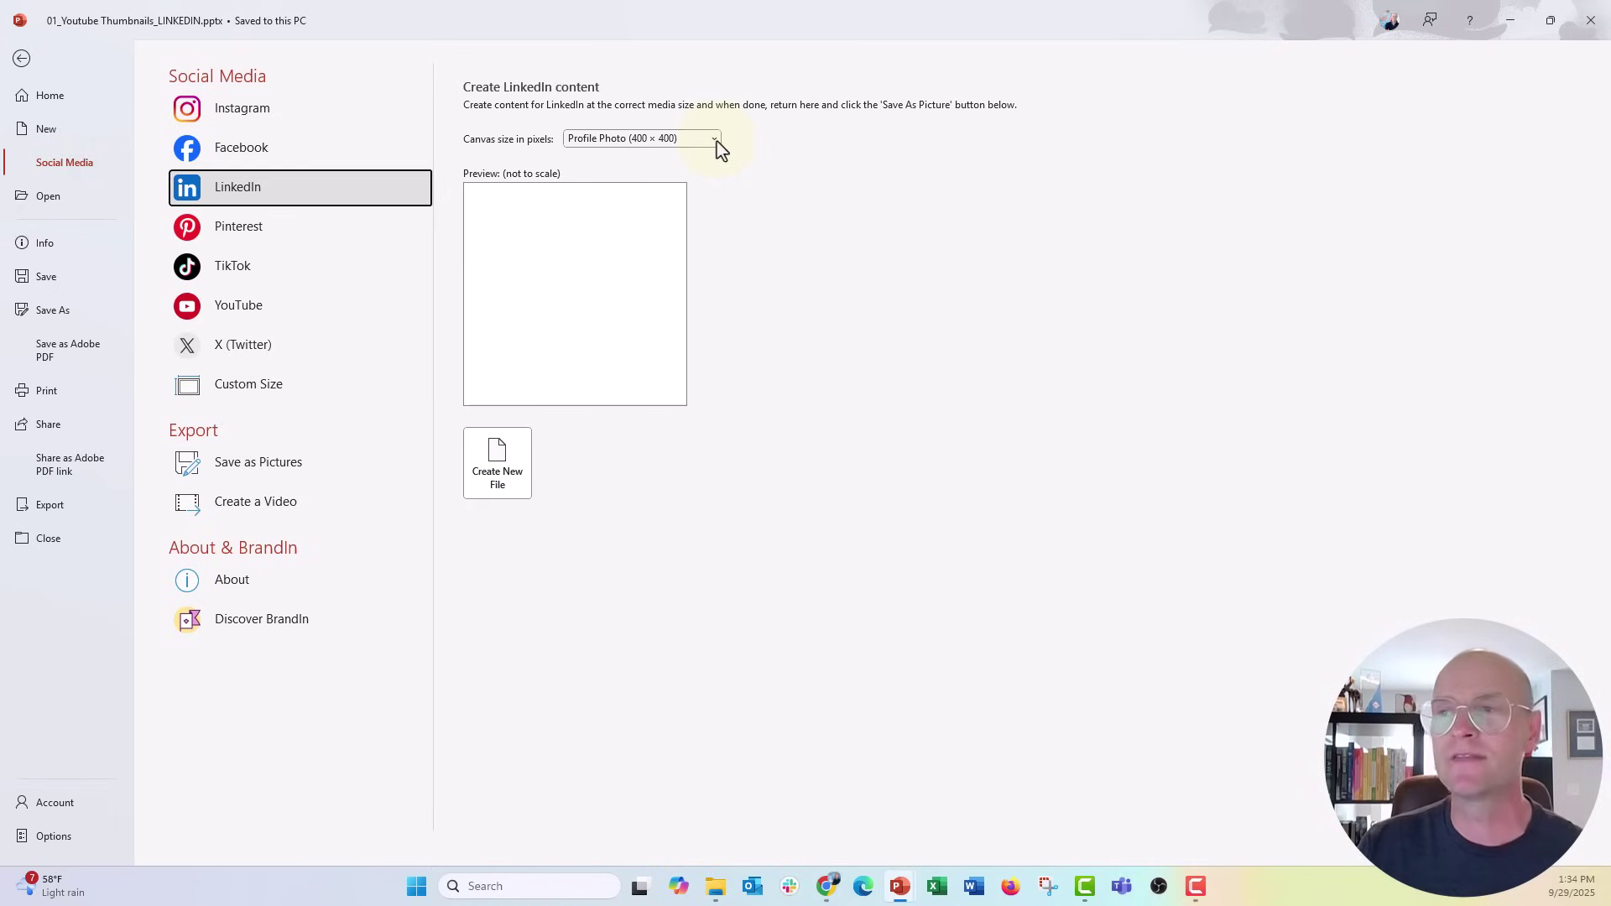
click(715, 140)
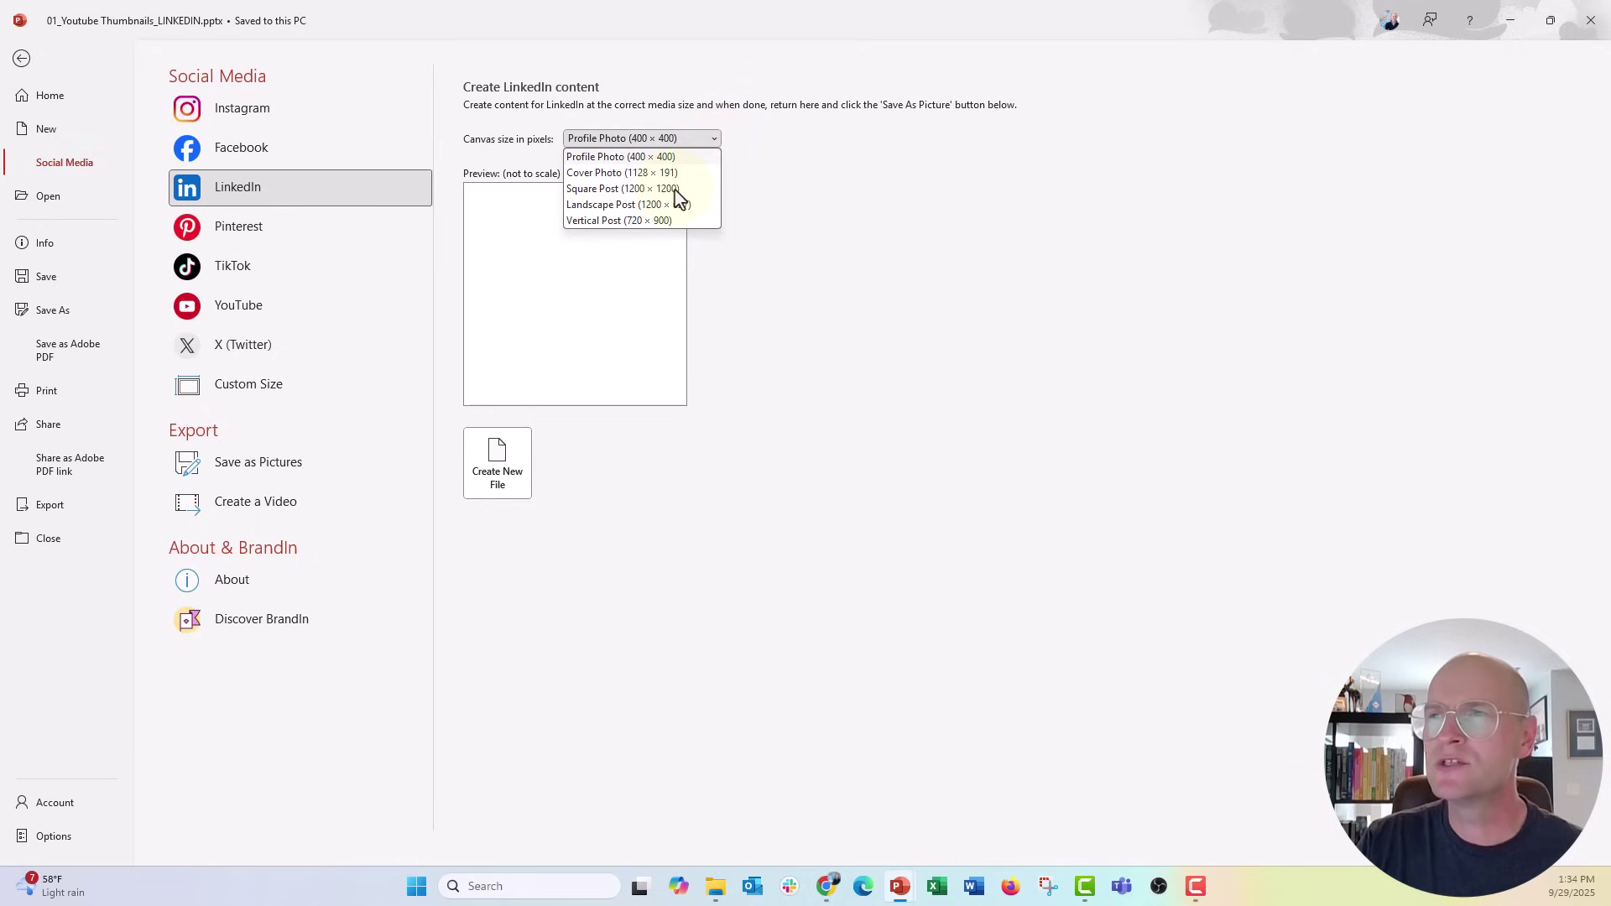
click(662, 221)
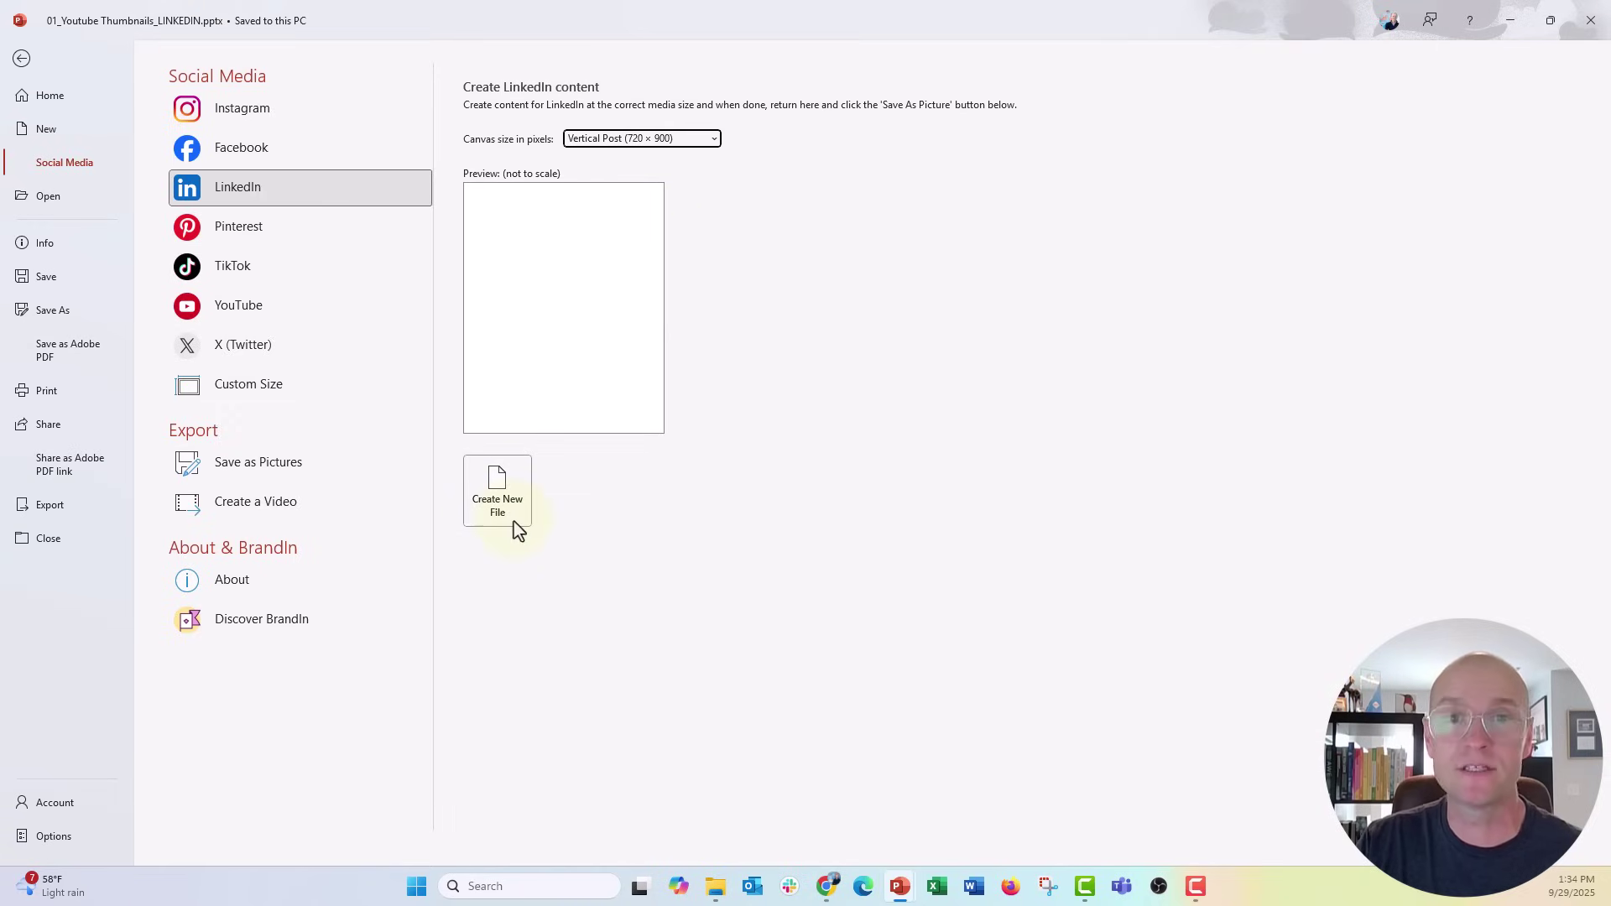
Create a 720 × 900 LinkedIn presentation, delete its teal instruction rectangle, and minimize it
click(498, 495)
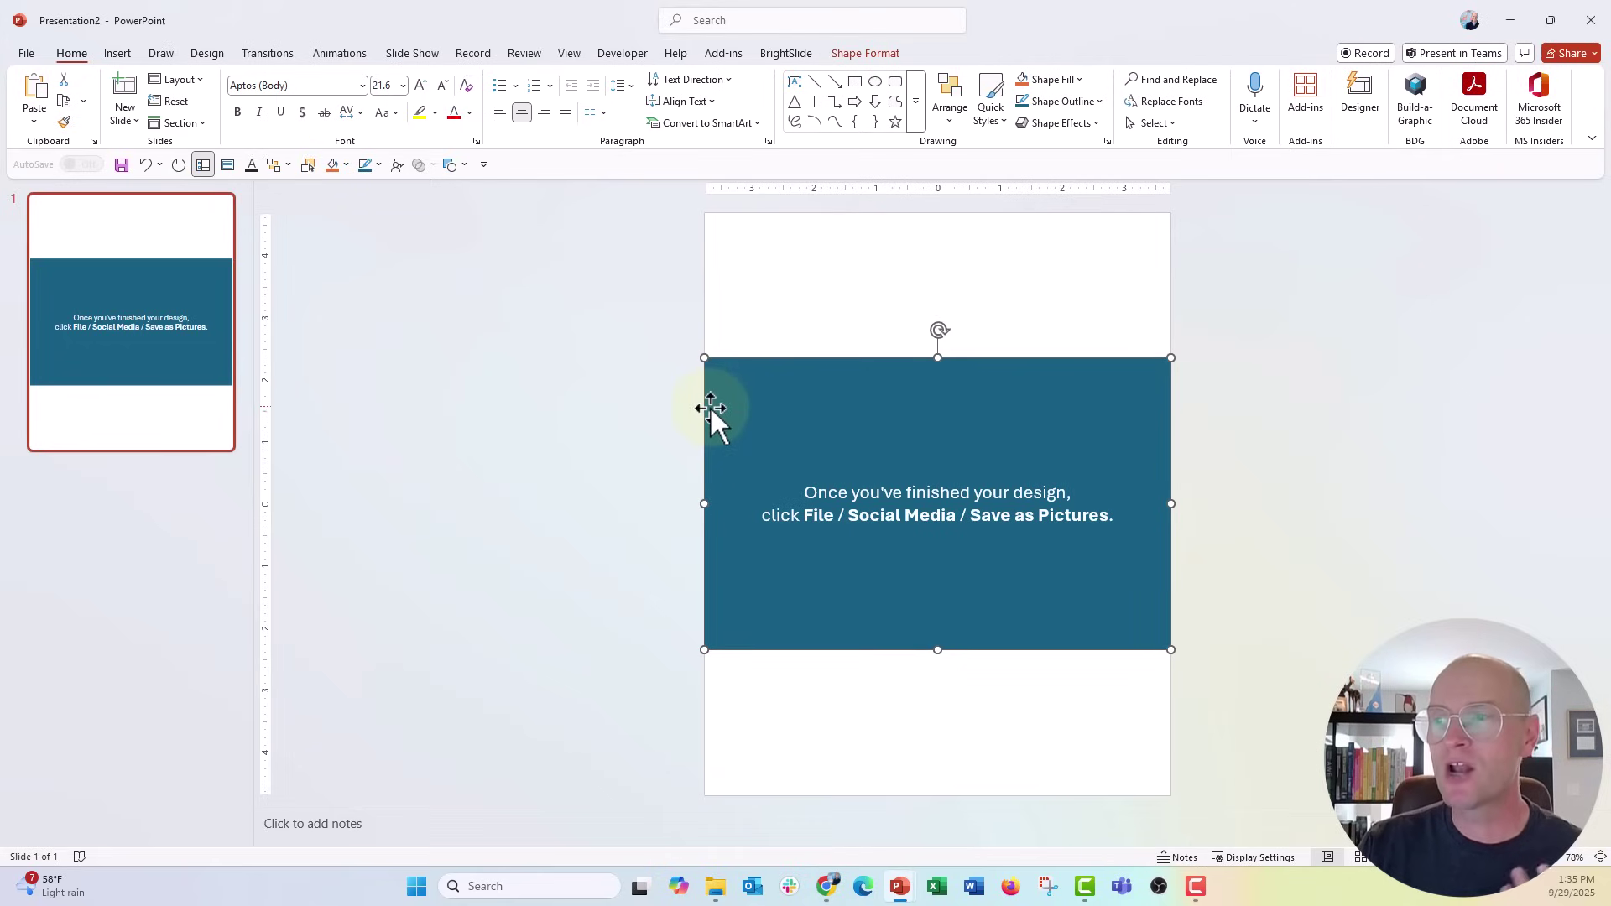
click(634, 436)
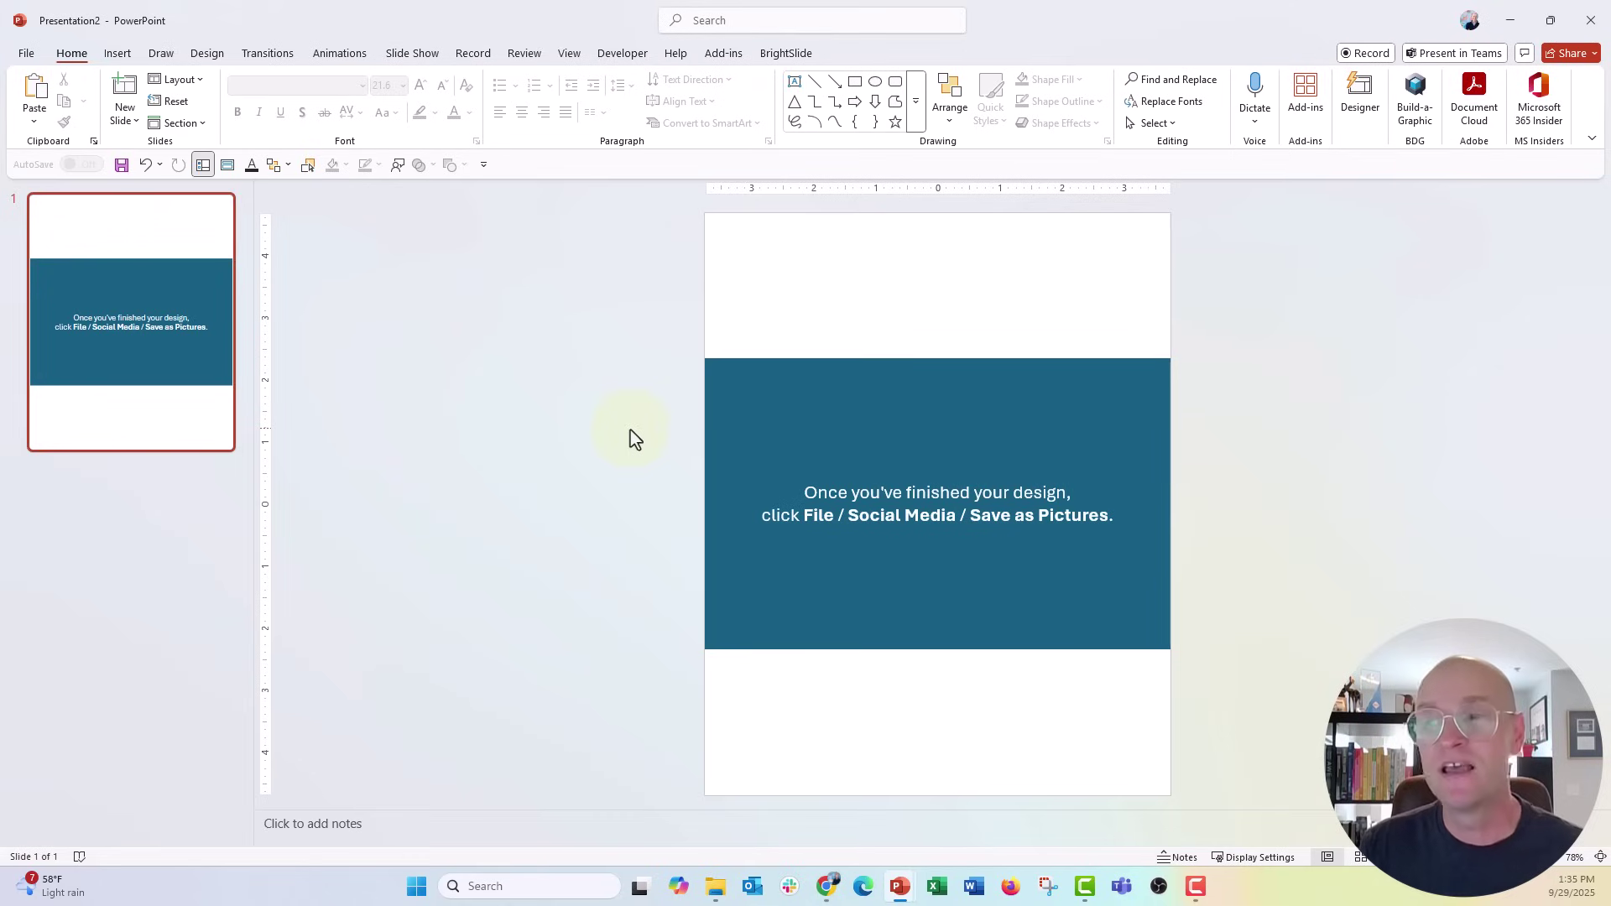
click(810, 392)
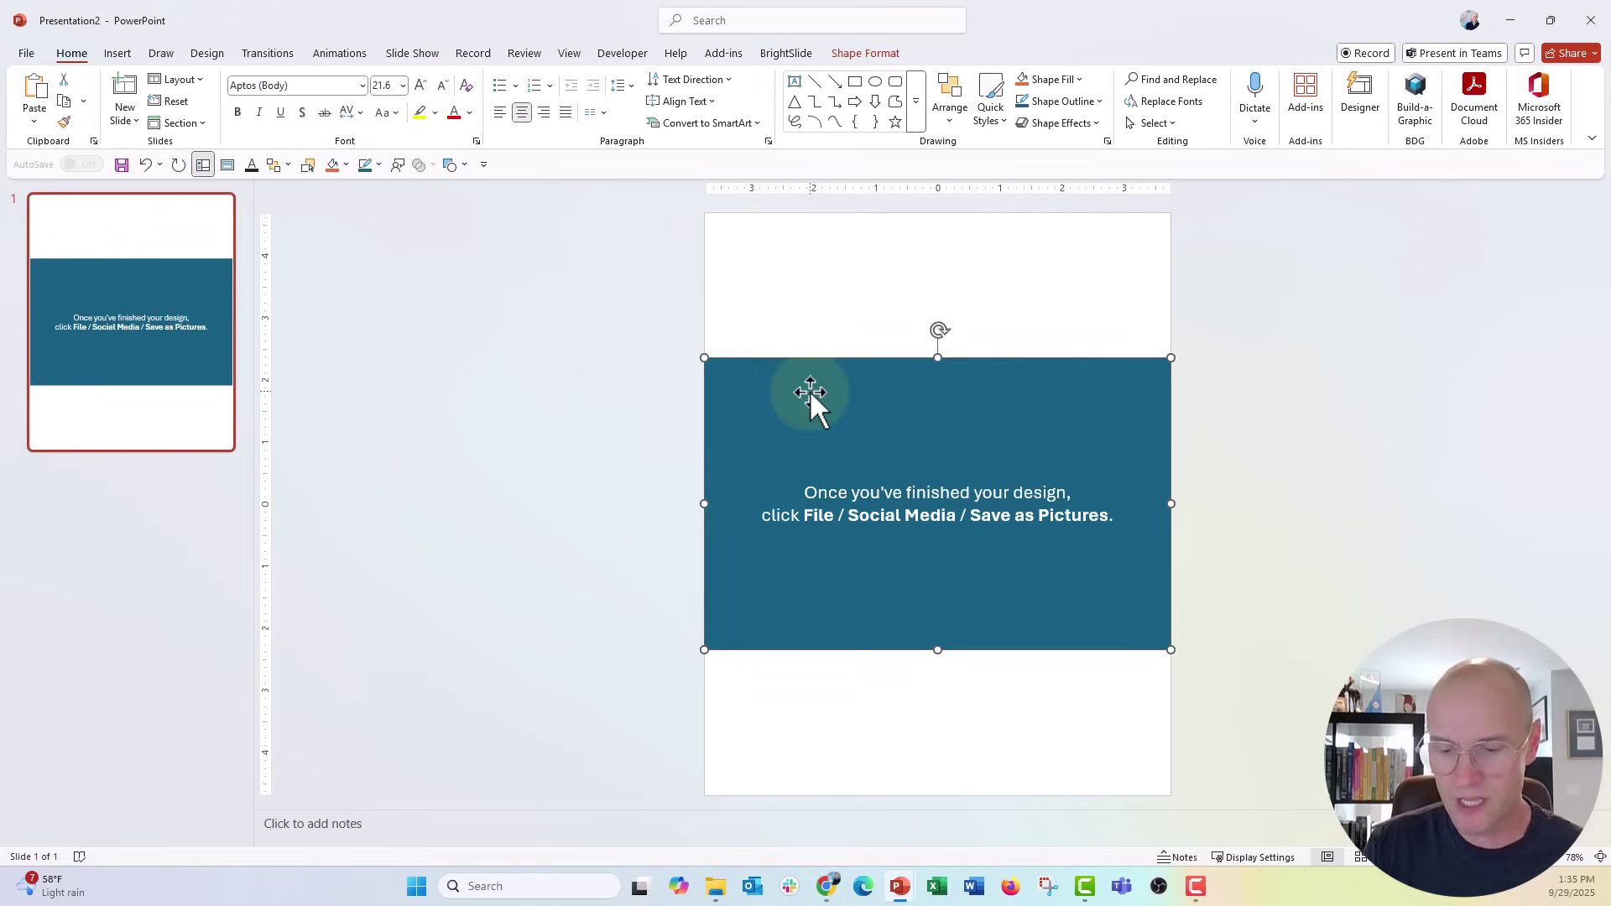
key(Delete)
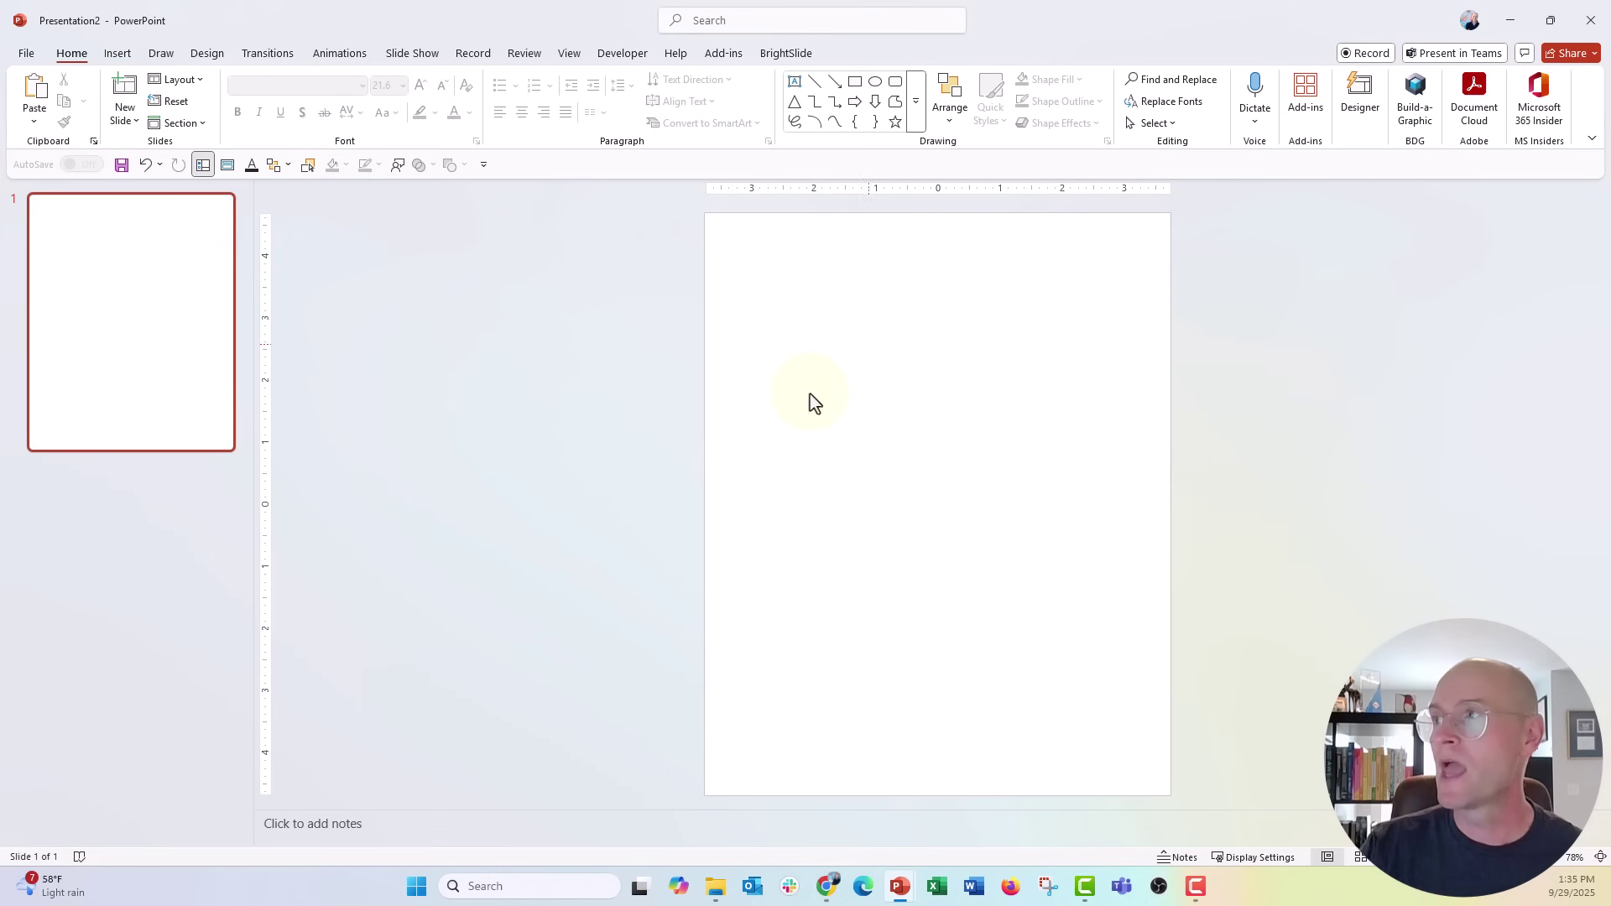
click(1511, 24)
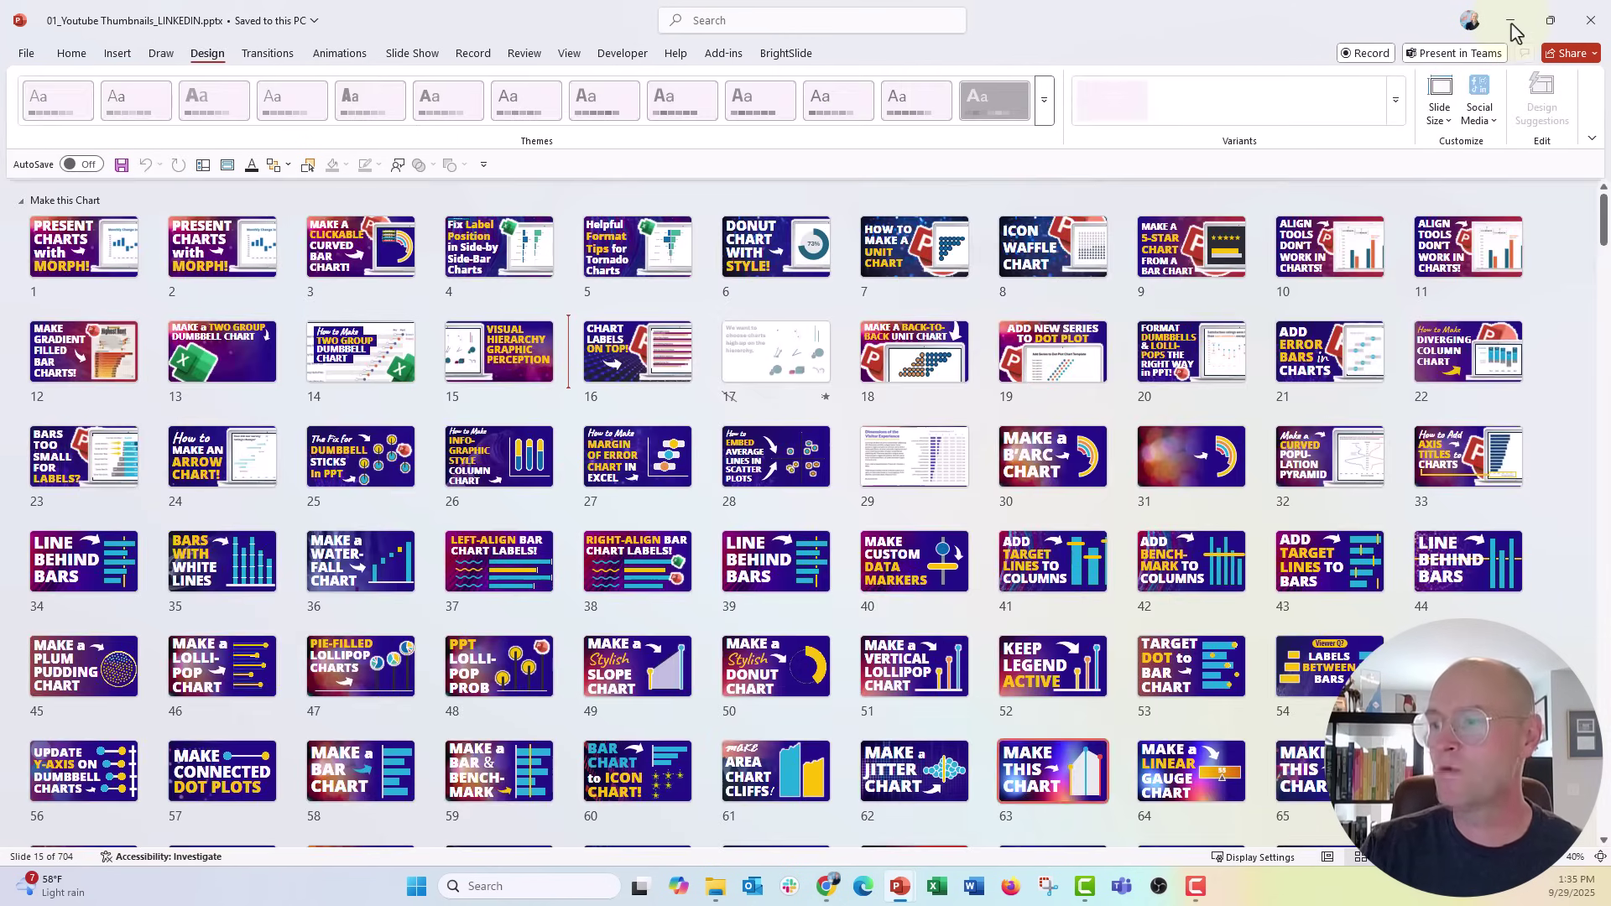
Minimize the YouTube deck and browse both slides of the 01_LinkedIn Thumnails deck
click(1504, 24)
click(47, 293)
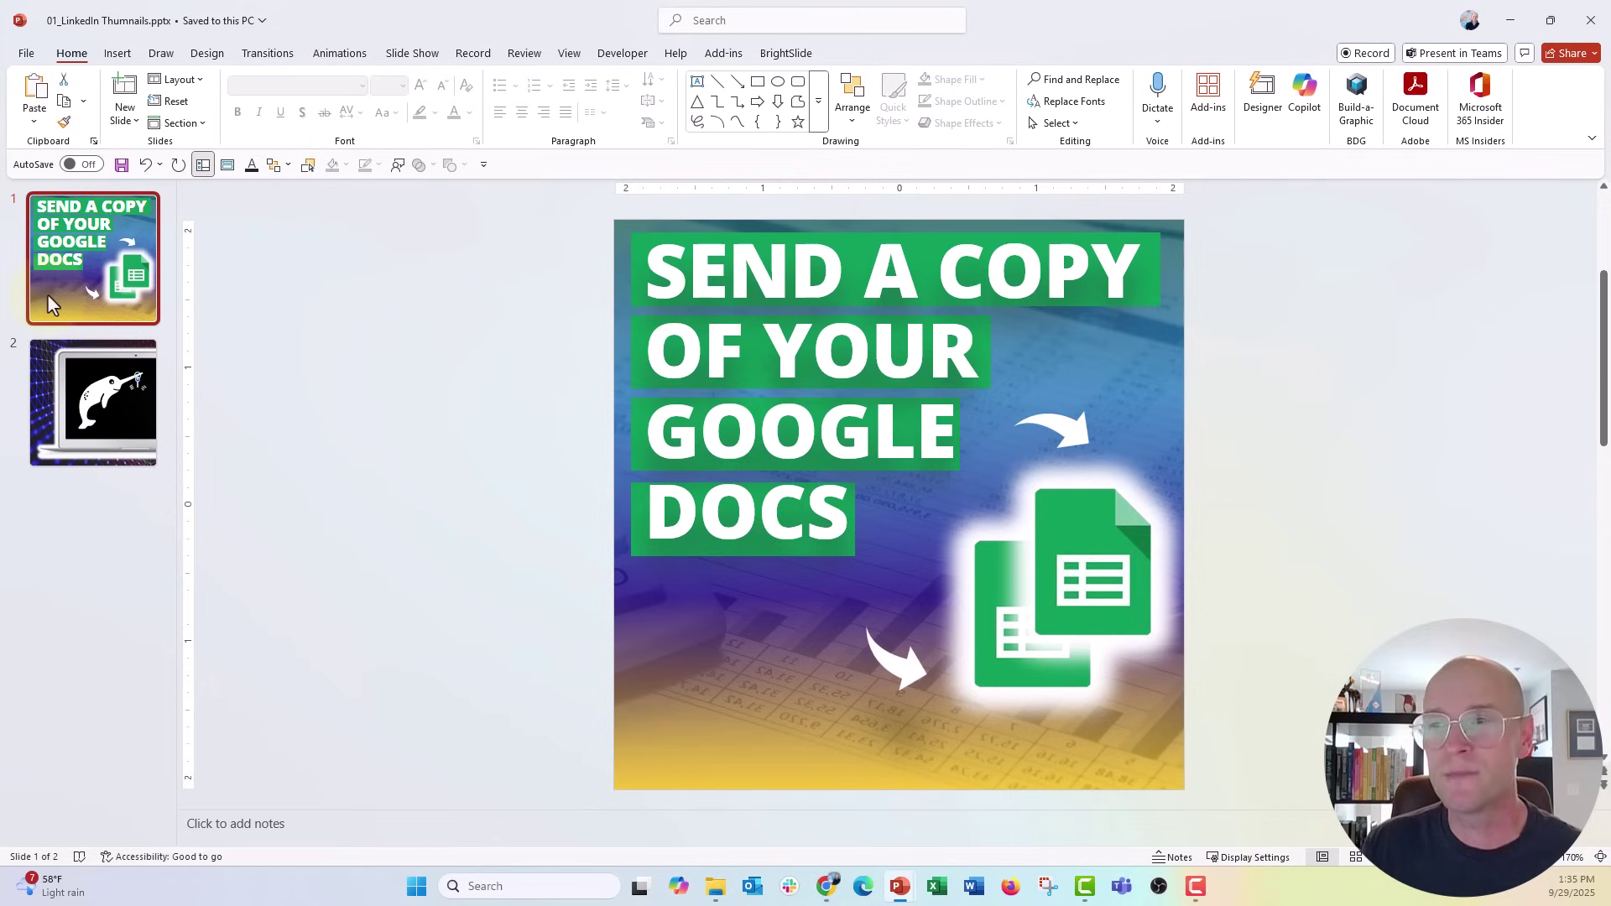
key(Down)
key(Up)
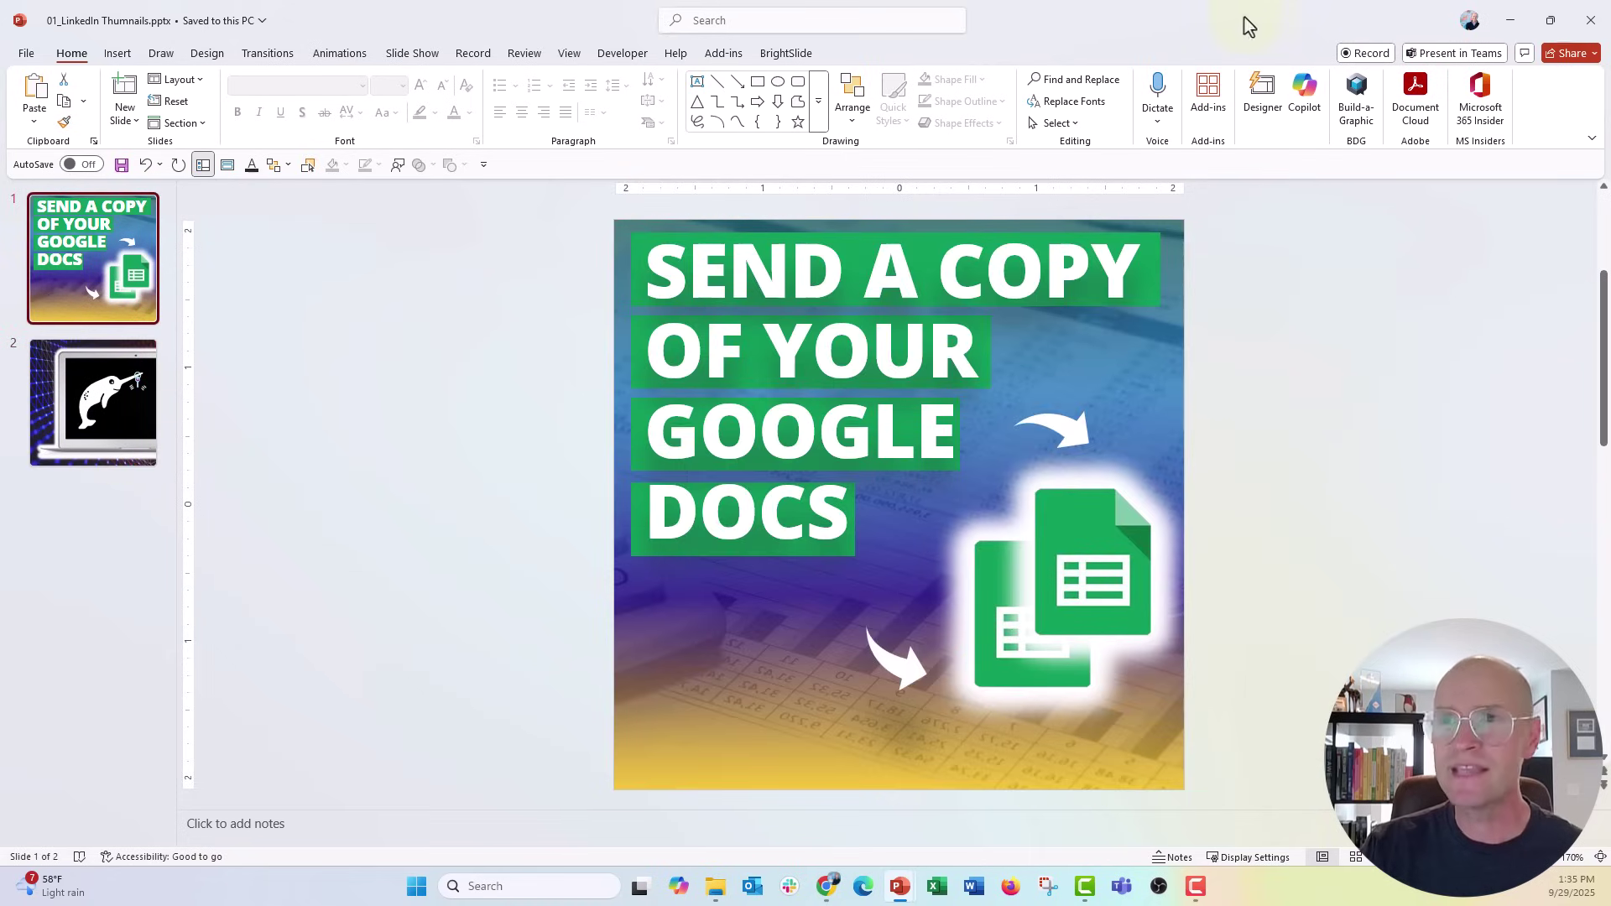
Check File > Social Media, then minimize PowerPoint and Explorer and restore 01_Youtube Thumbnails_LINKEDIN
click(23, 55)
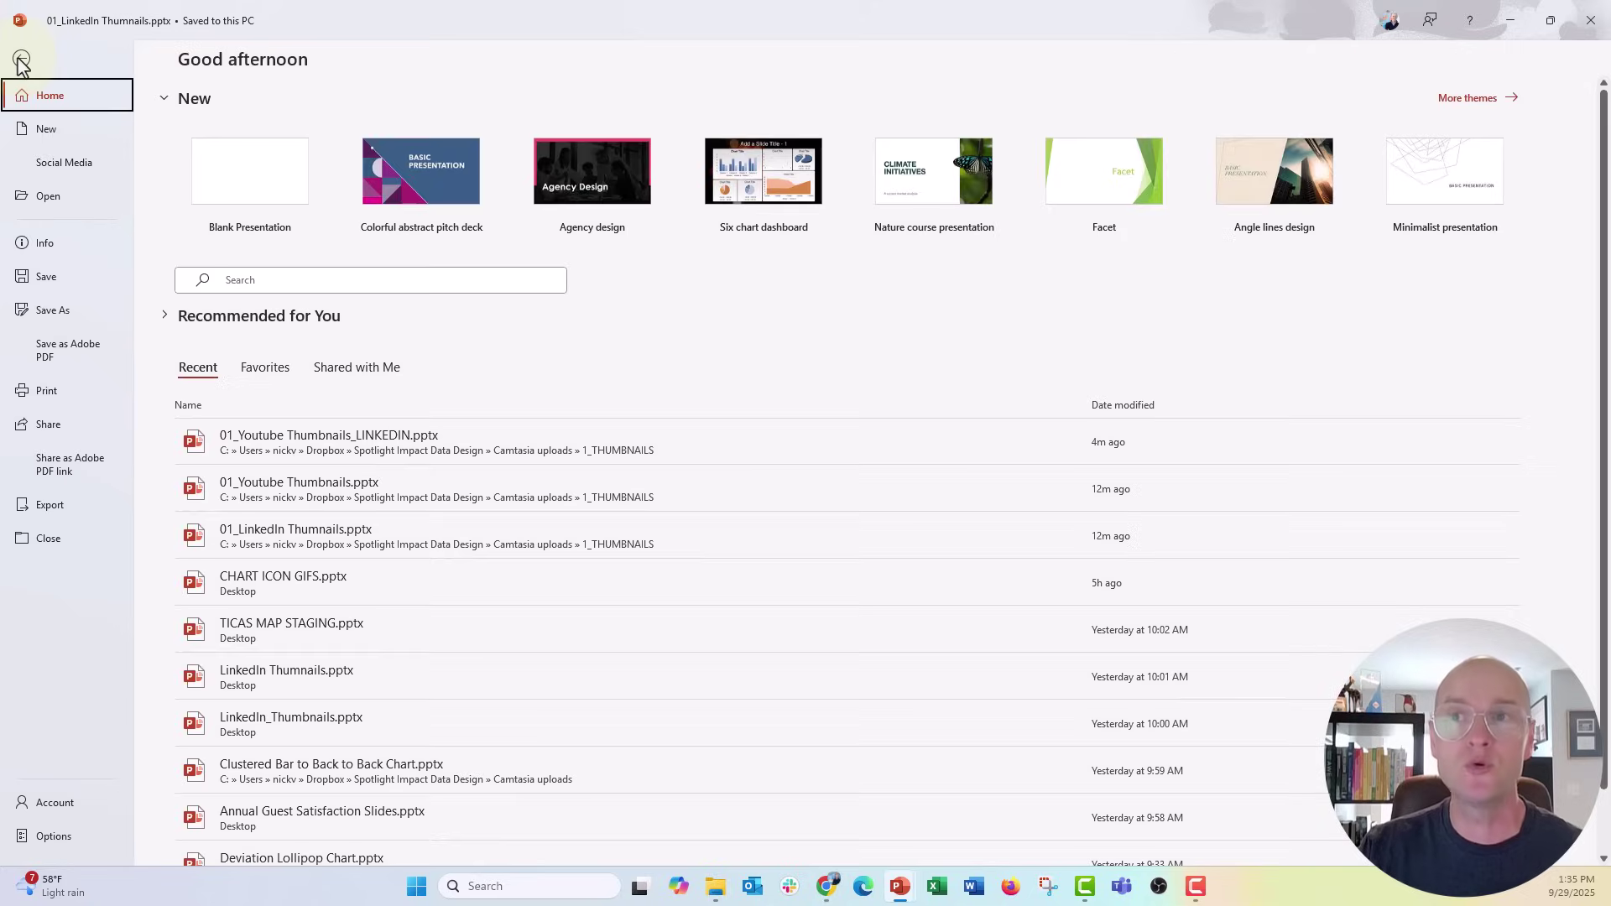
click(64, 162)
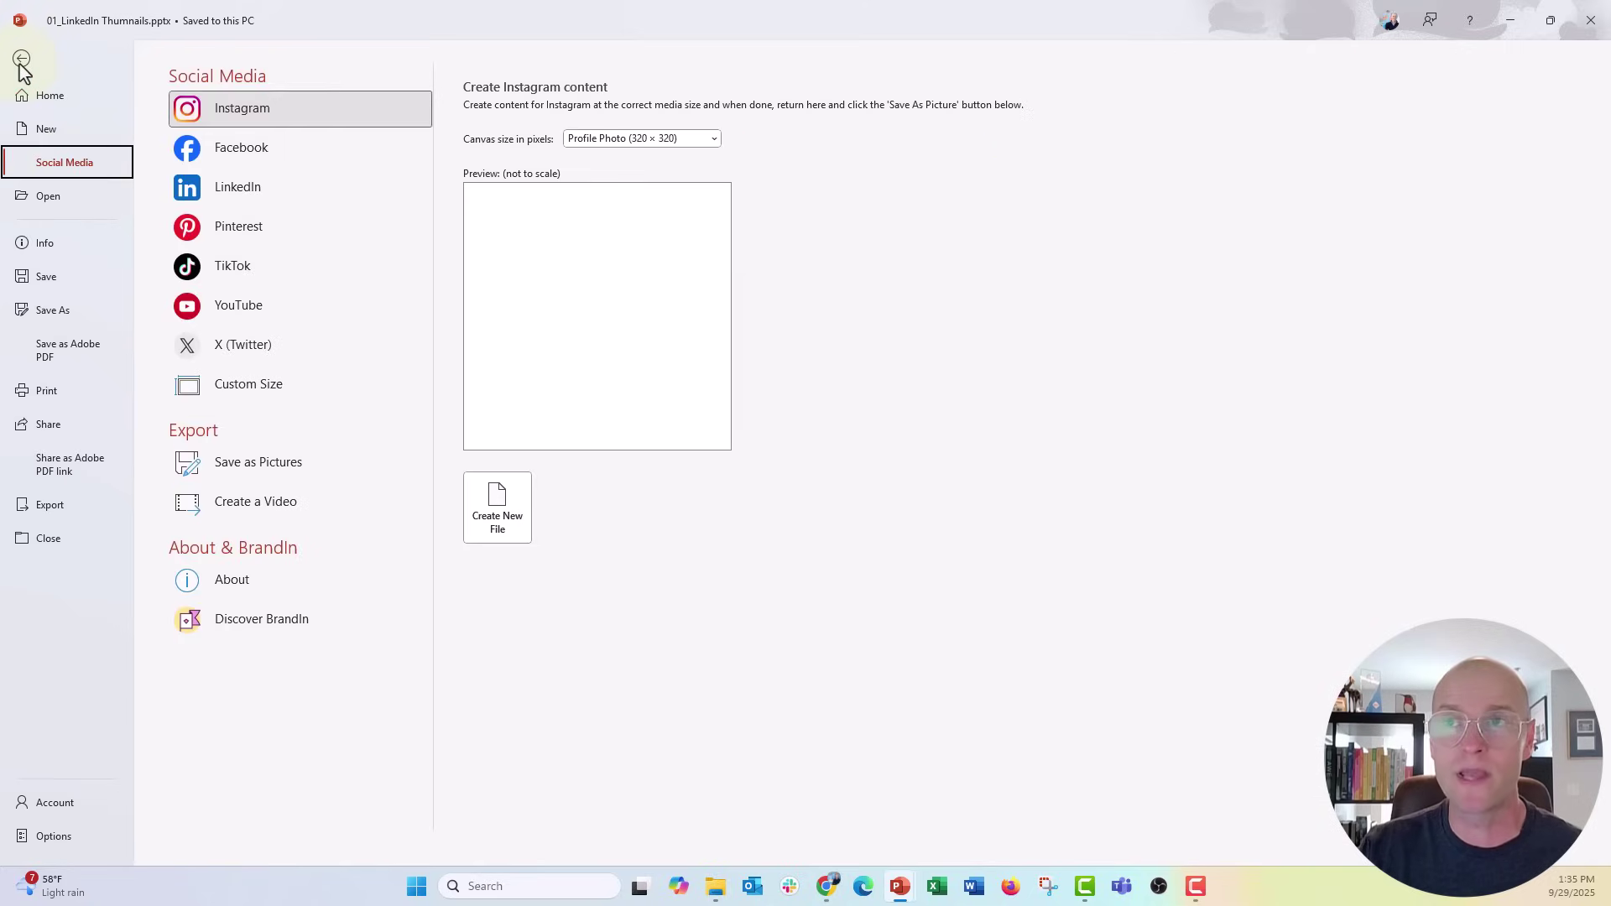
click(20, 61)
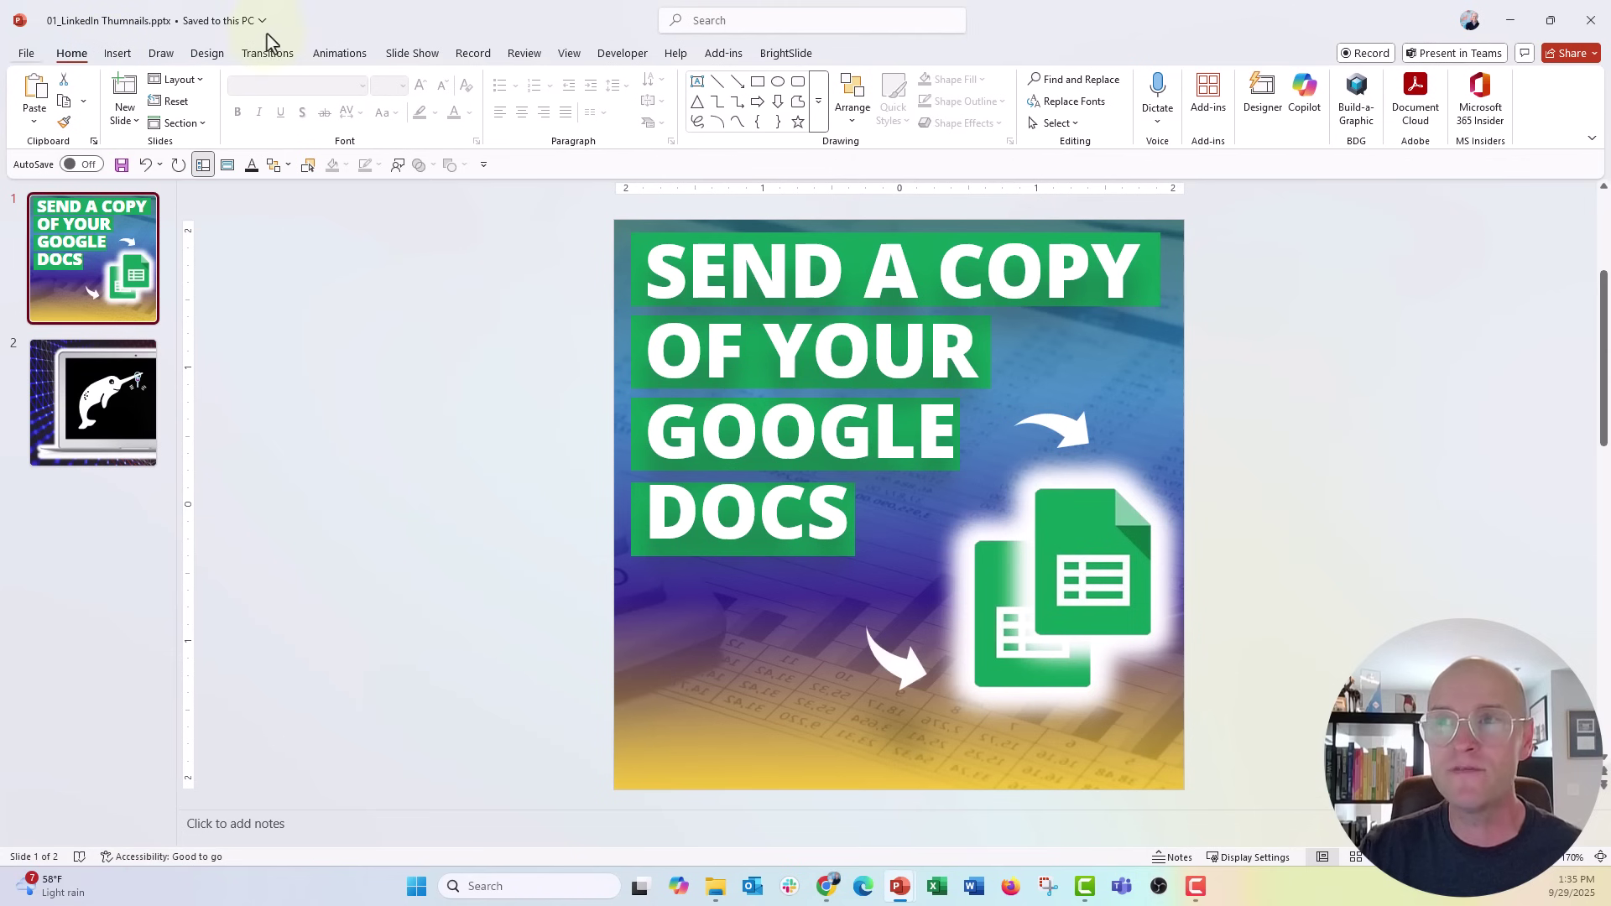
click(1507, 24)
click(1516, 18)
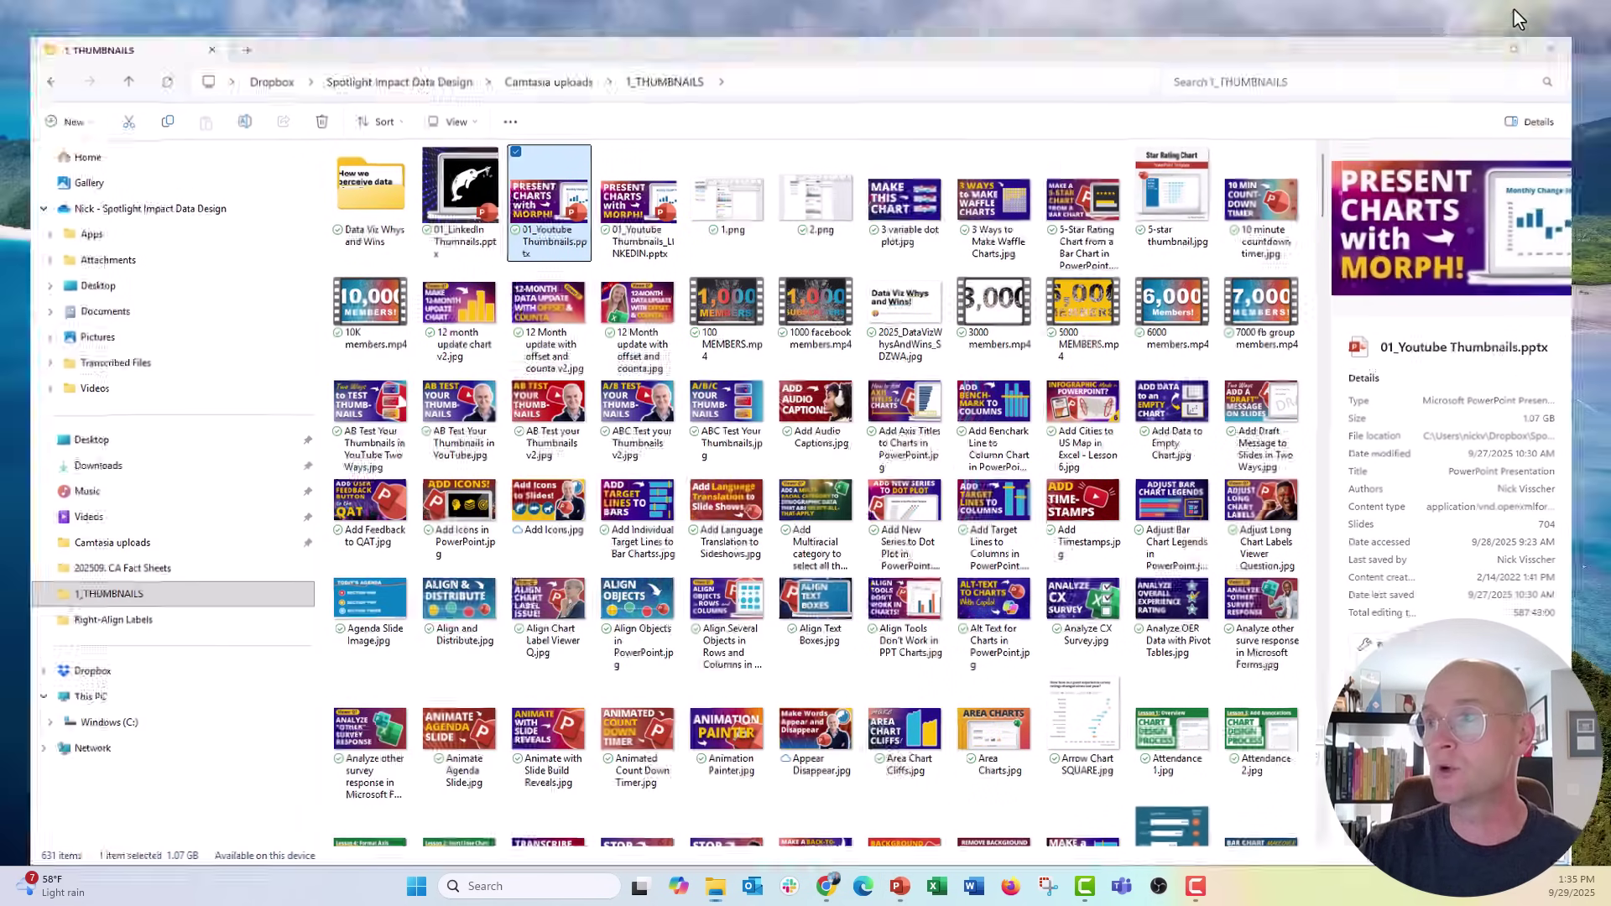
mouse_move(899, 886)
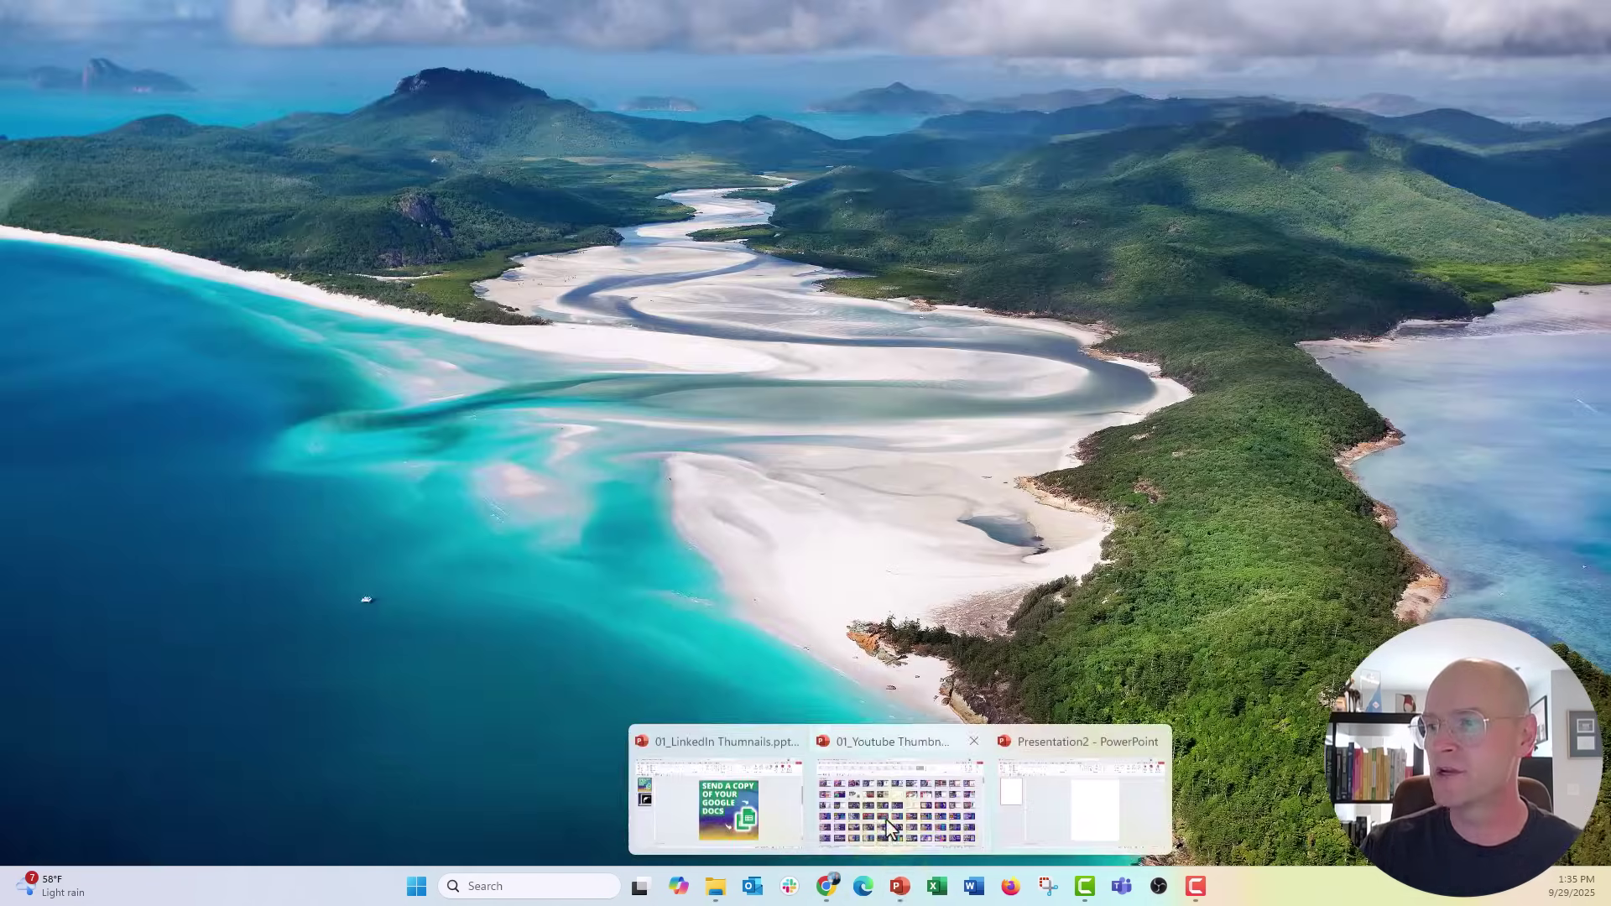
click(891, 829)
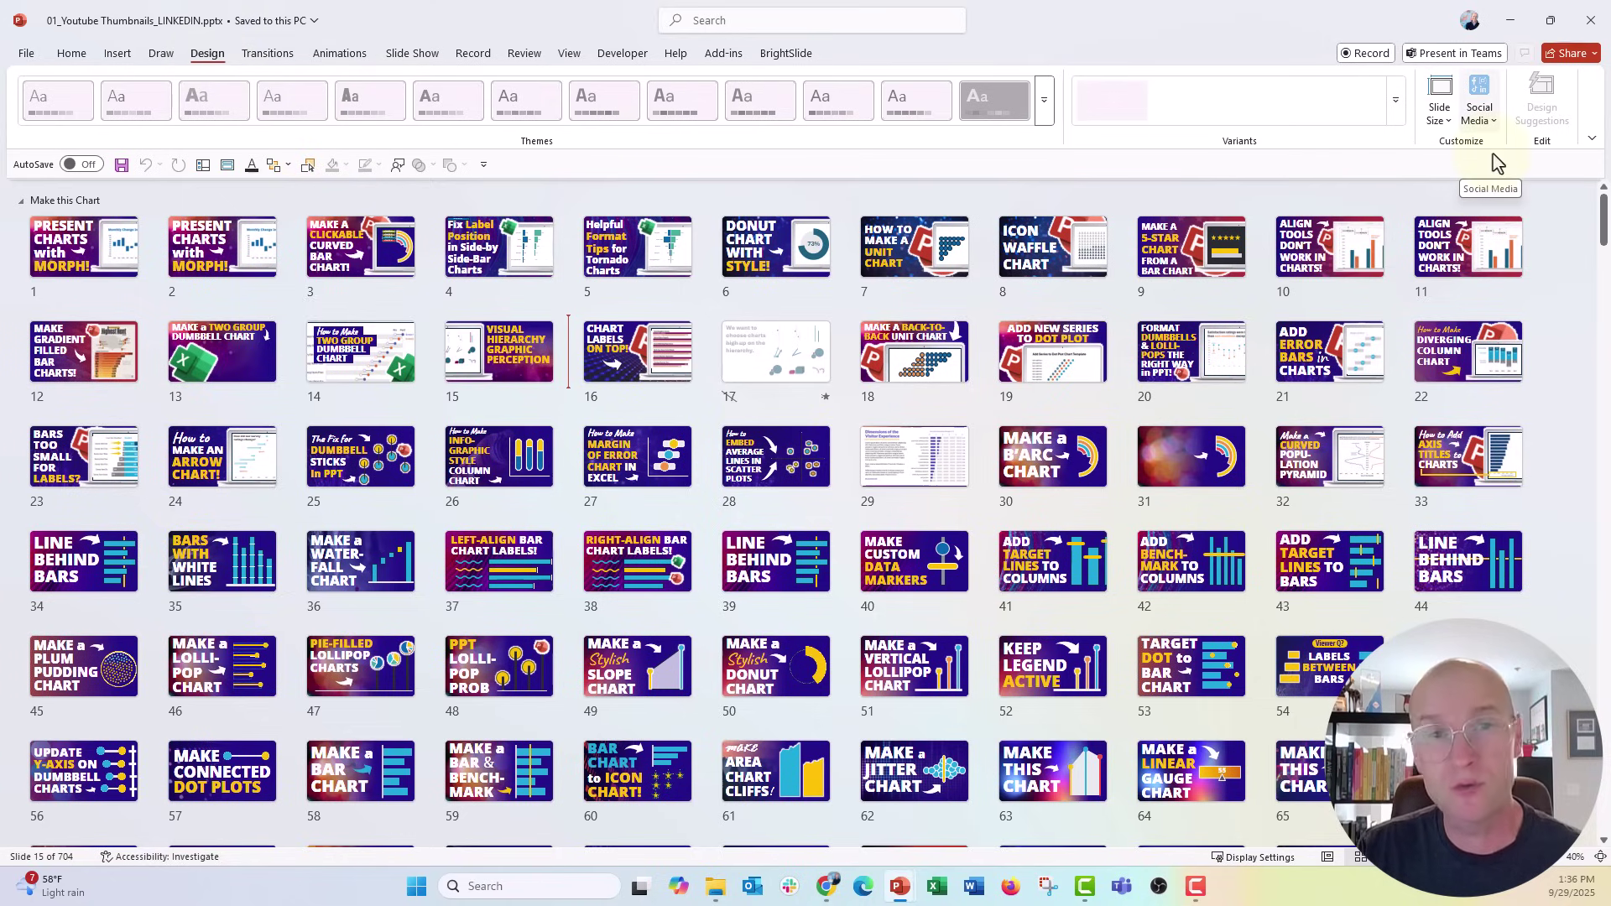
Resize all slides to LinkedIn's Vertical Post 720 × 900 from the Design Social Media menu
click(1486, 125)
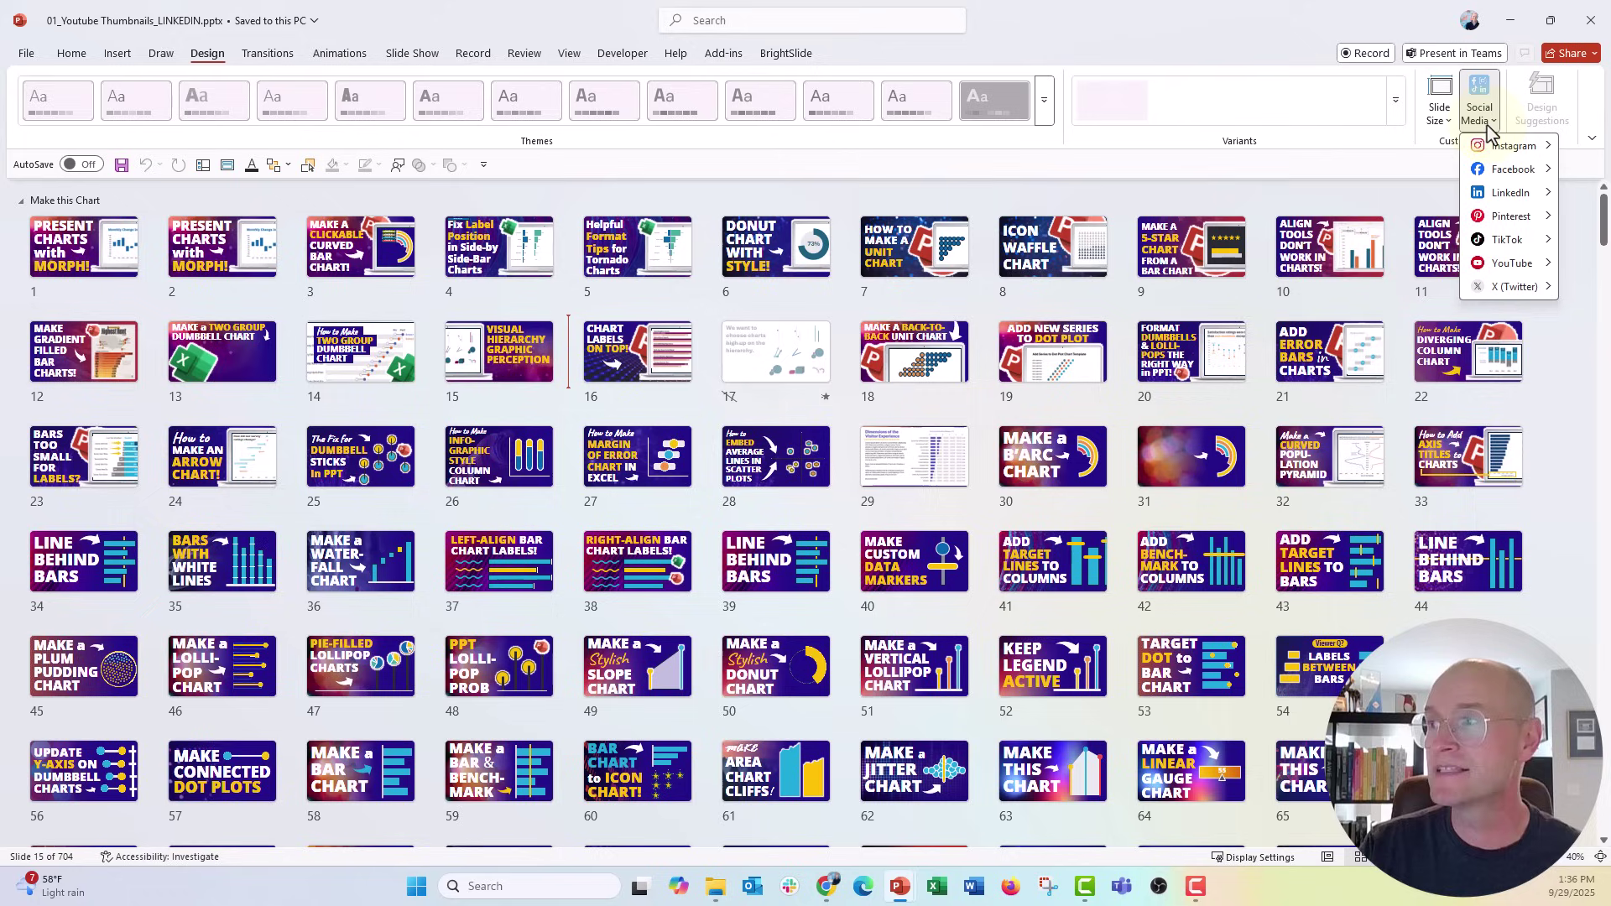
mouse_move(1527, 200)
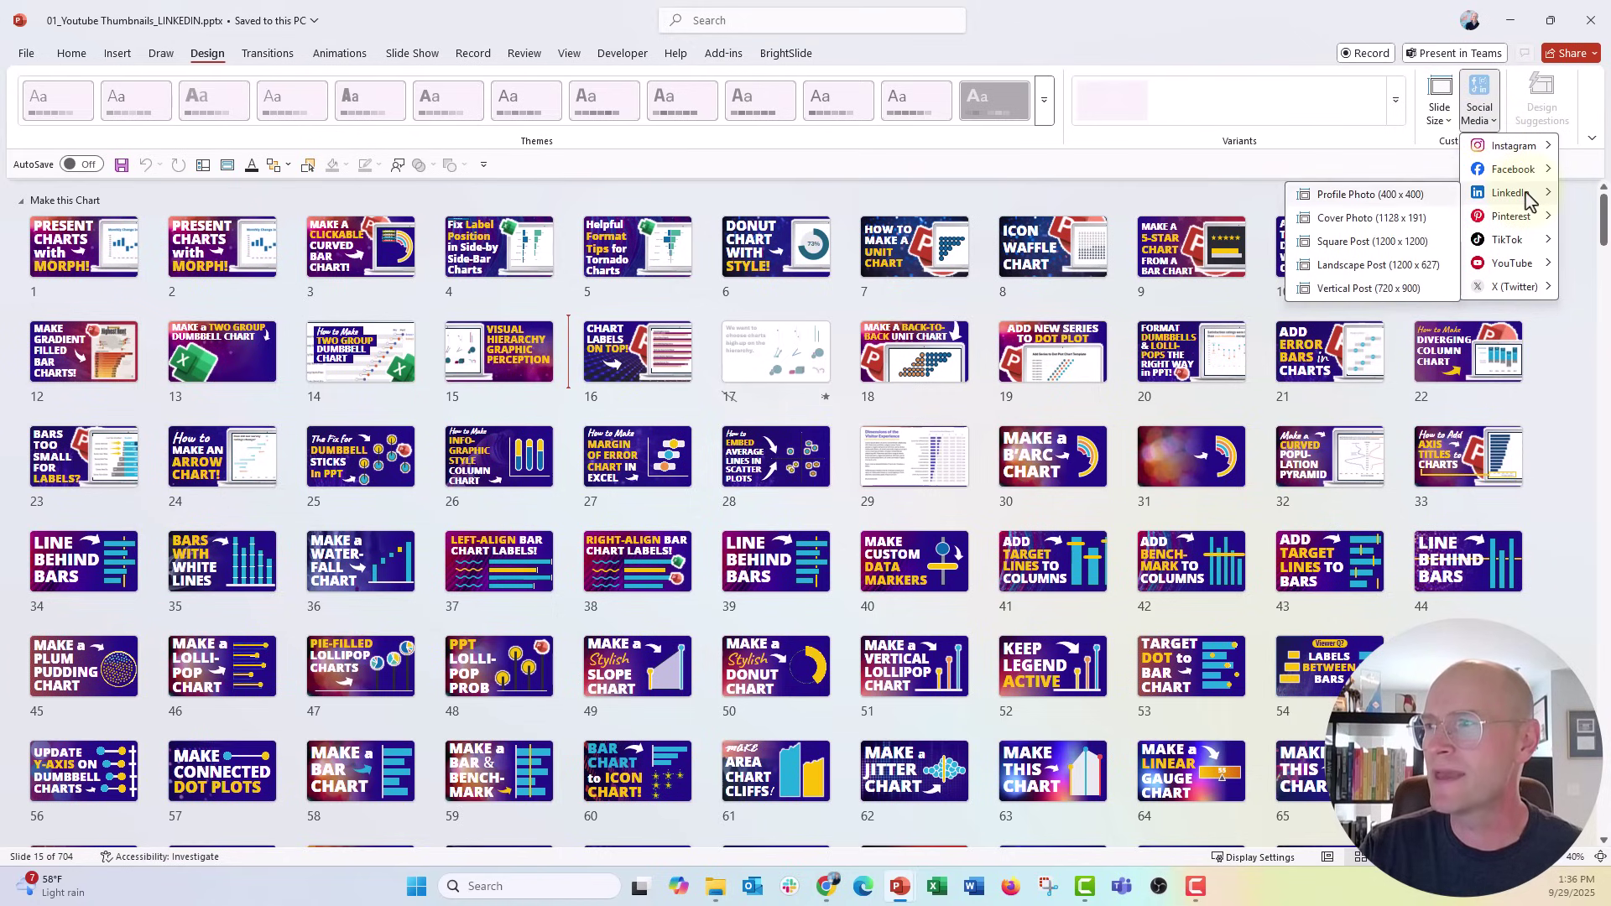
click(1413, 289)
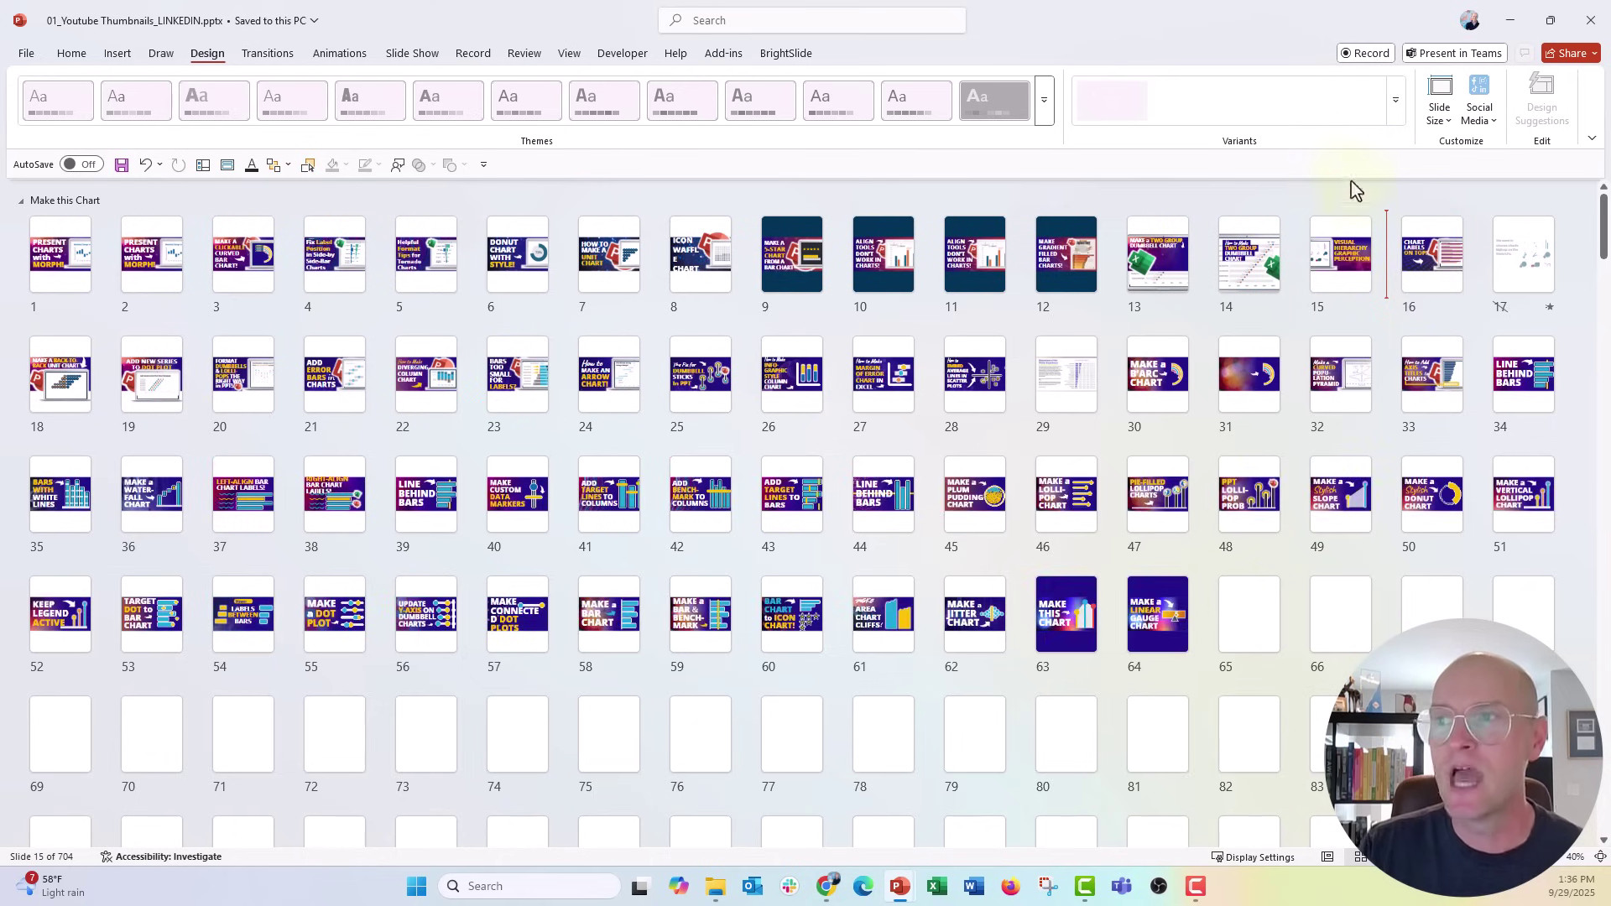
On slide 6, stretch the background picture to the slide's top and bottom edges
double_click(505, 282)
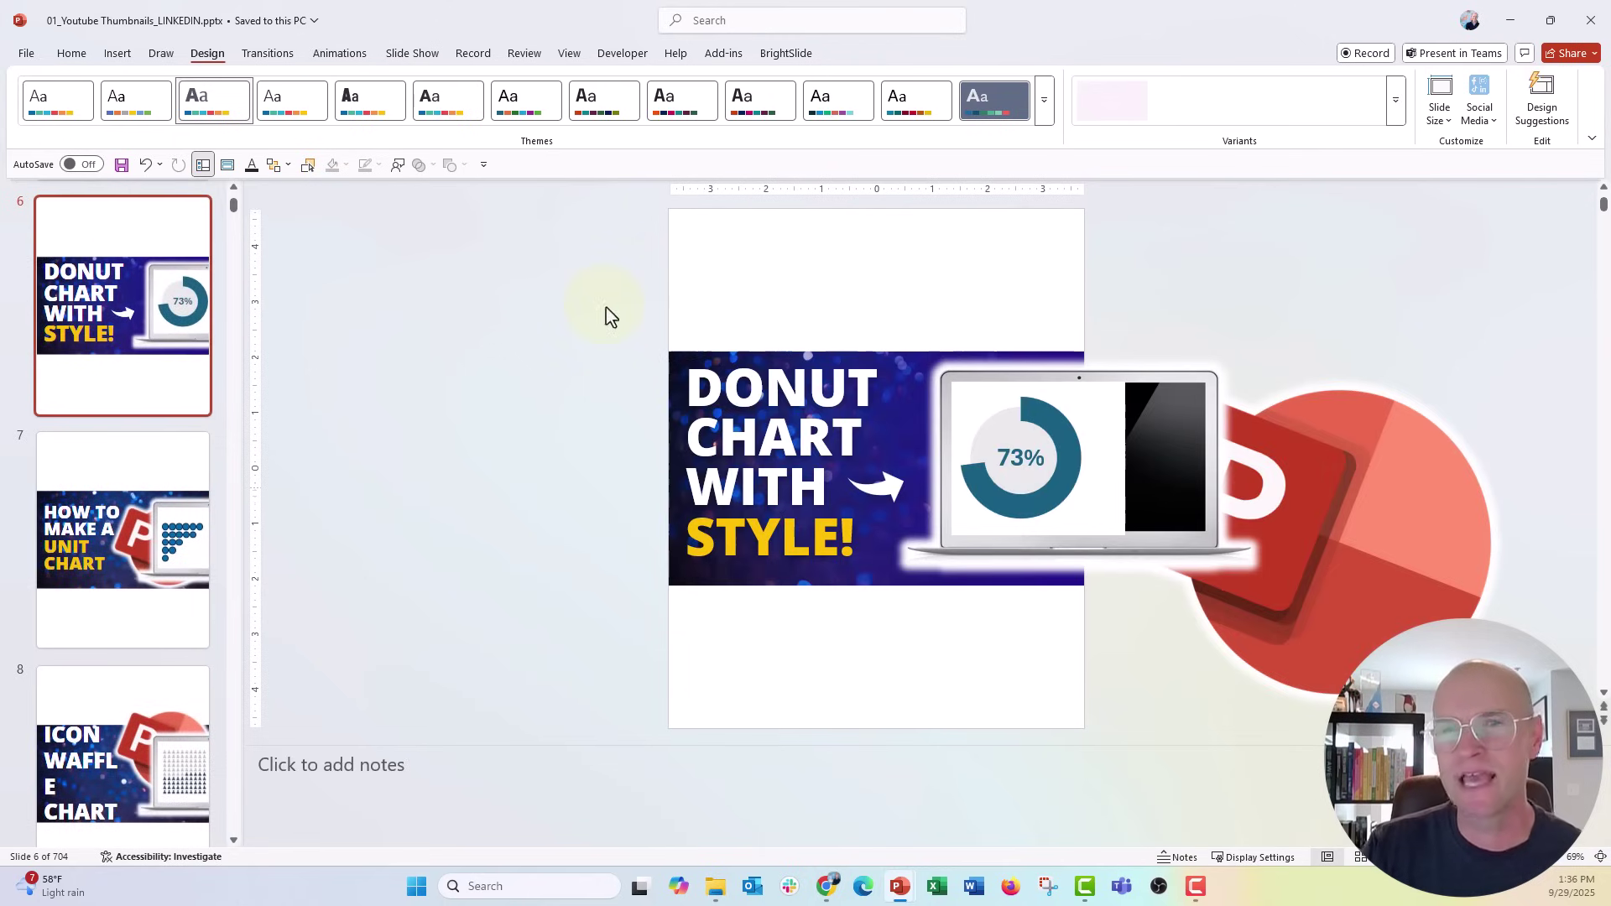
click(676, 354)
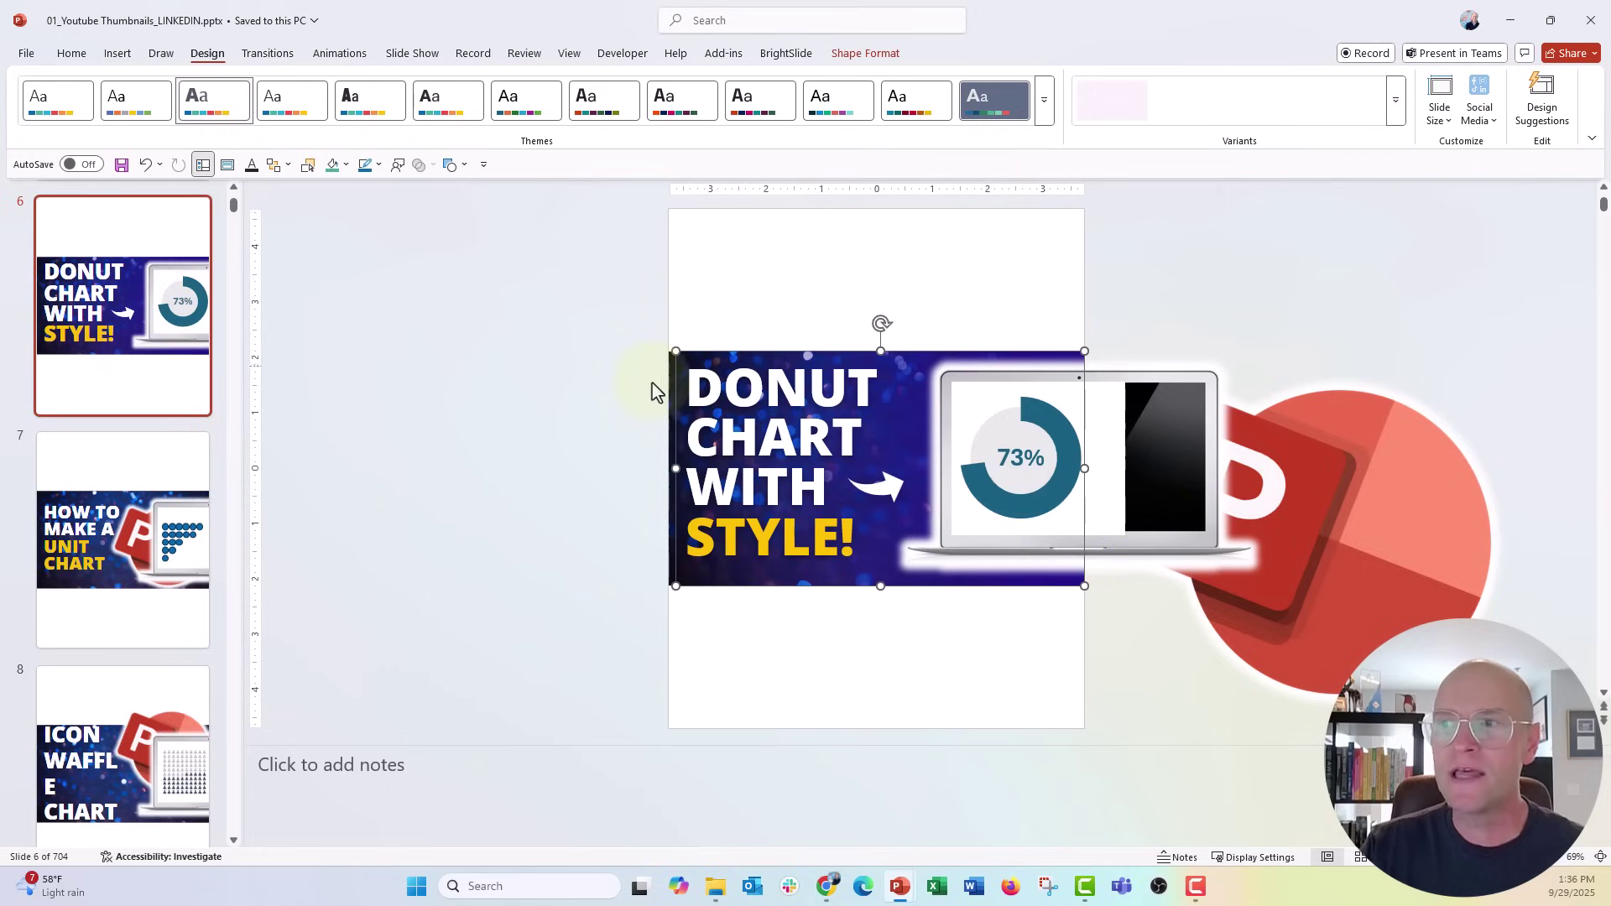
click(657, 392)
click(670, 372)
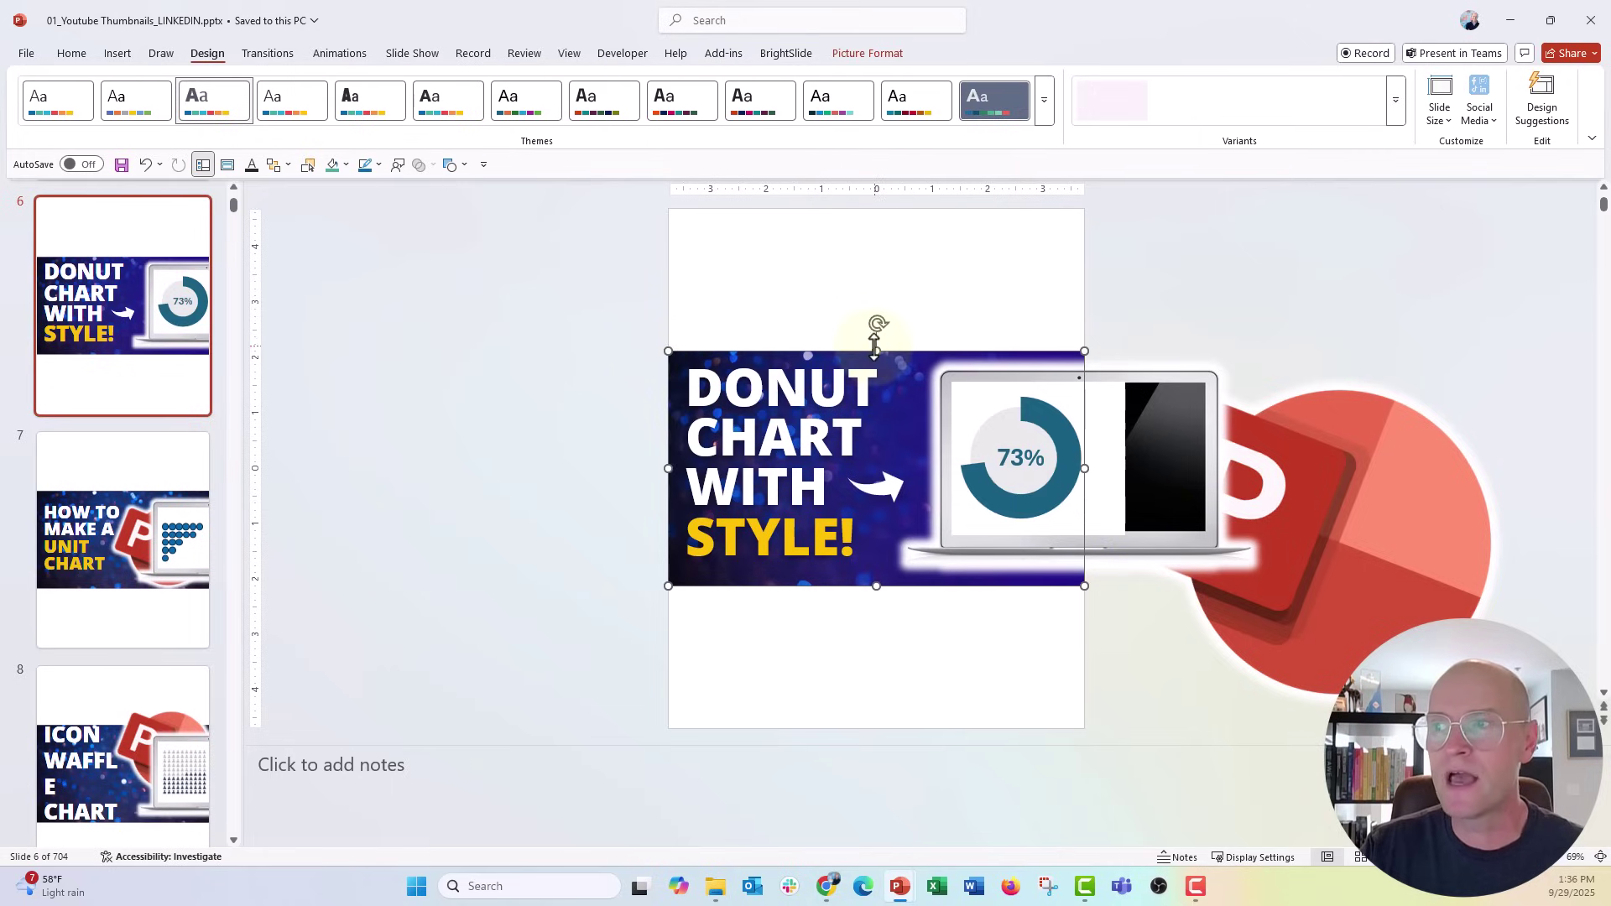
drag(875, 351, 876, 208)
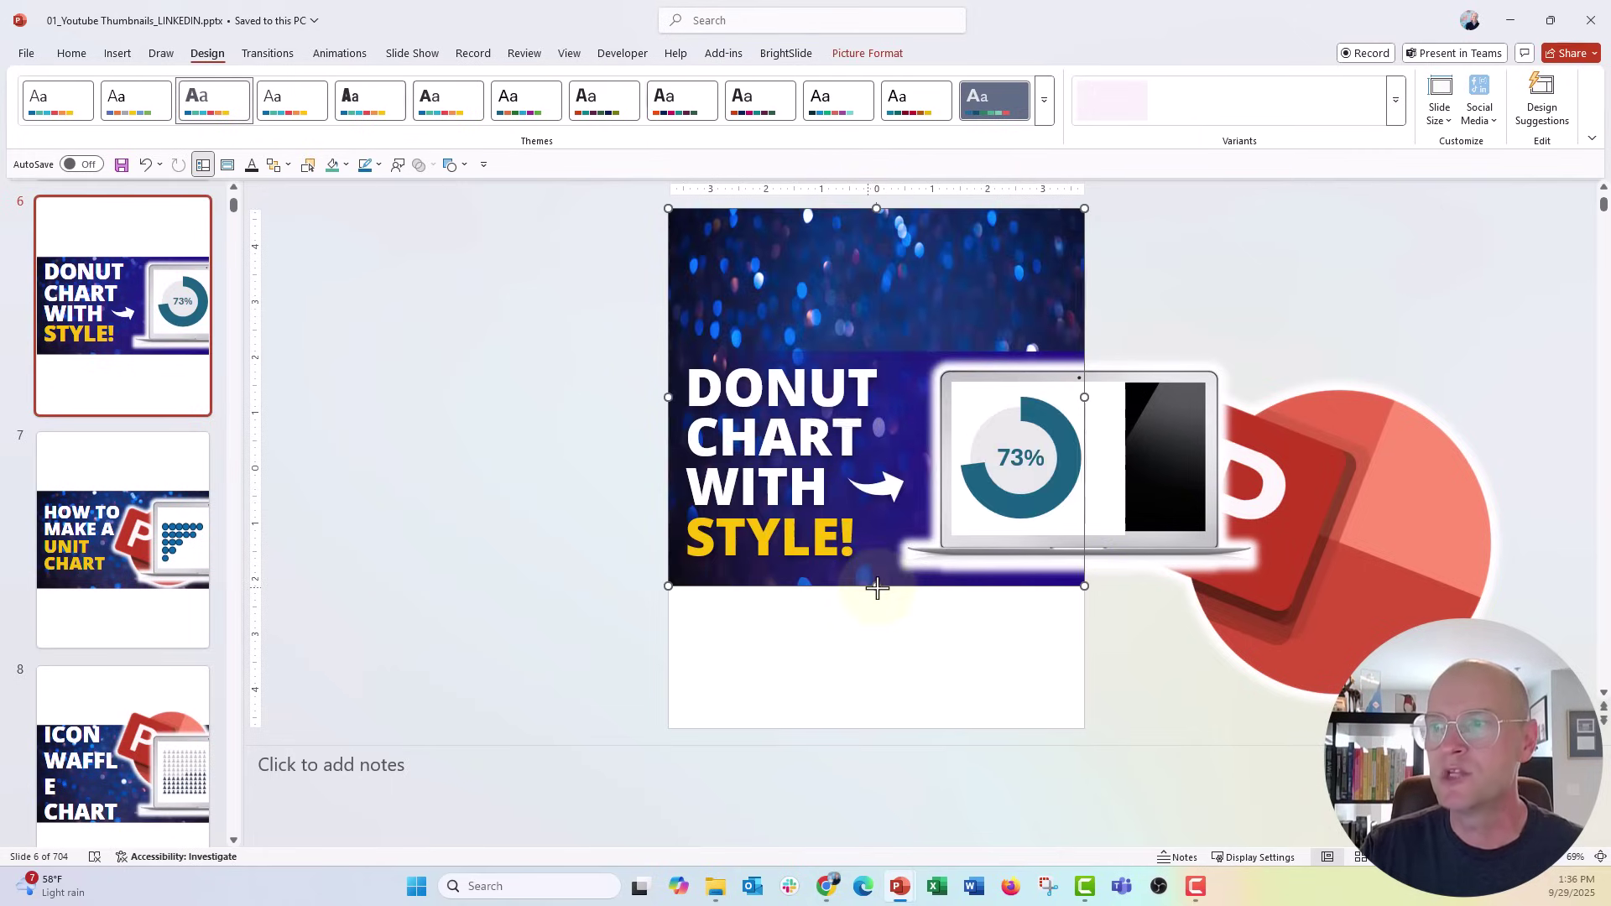
drag(877, 586, 879, 727)
Move the DONUT CHART WITH STYLE! title to the top and stretch the purple overlay full height
click(740, 466)
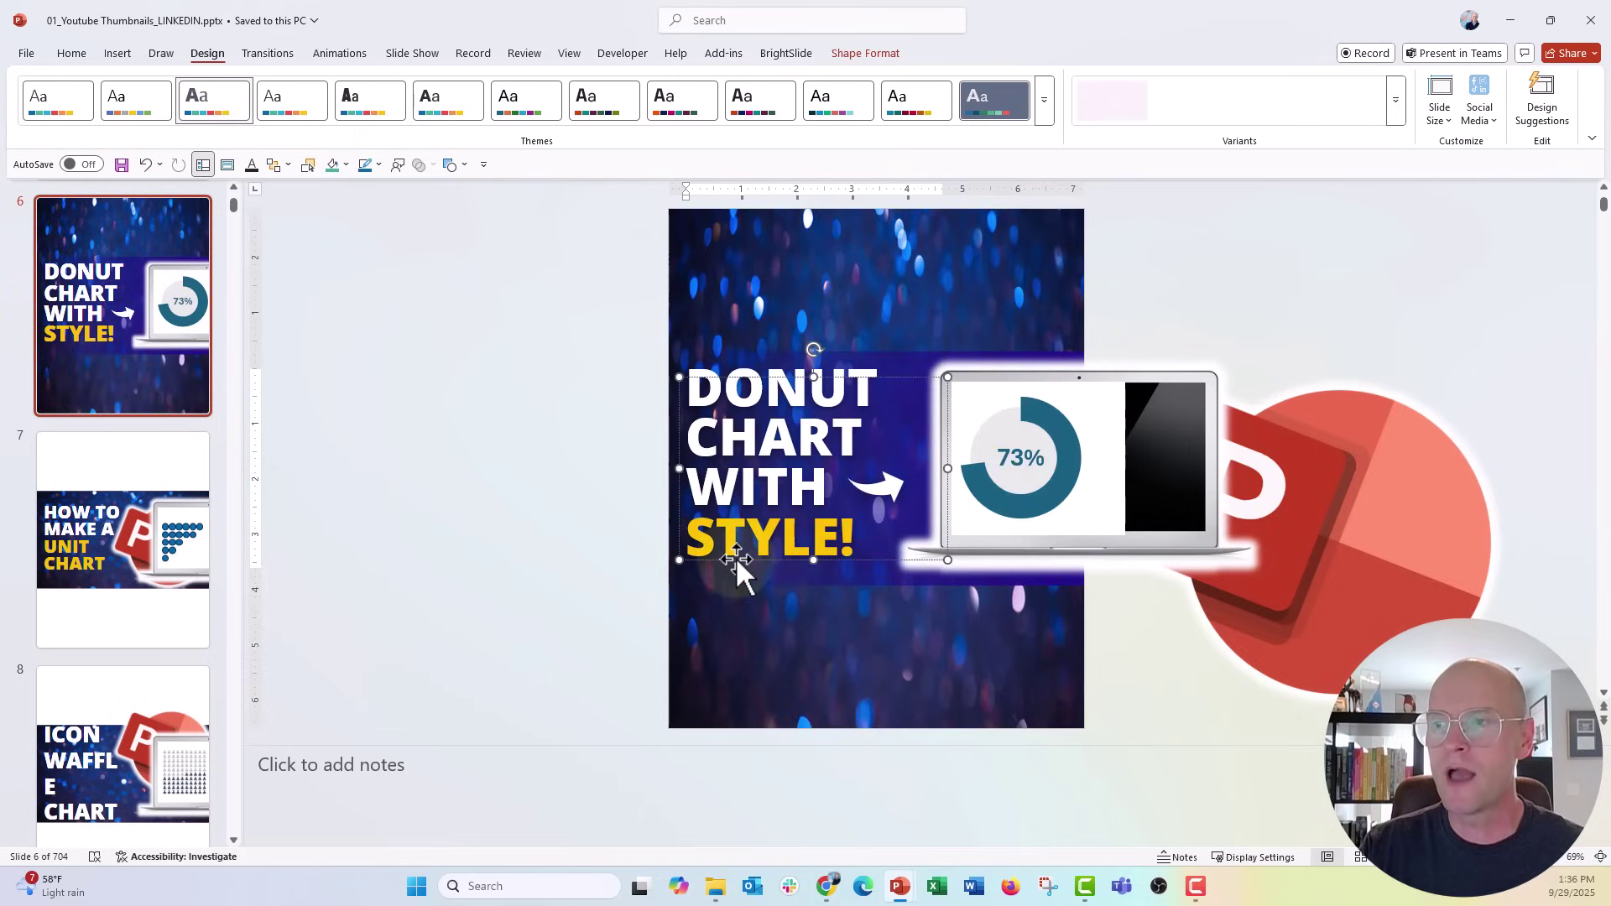
drag(737, 561, 745, 427)
click(987, 355)
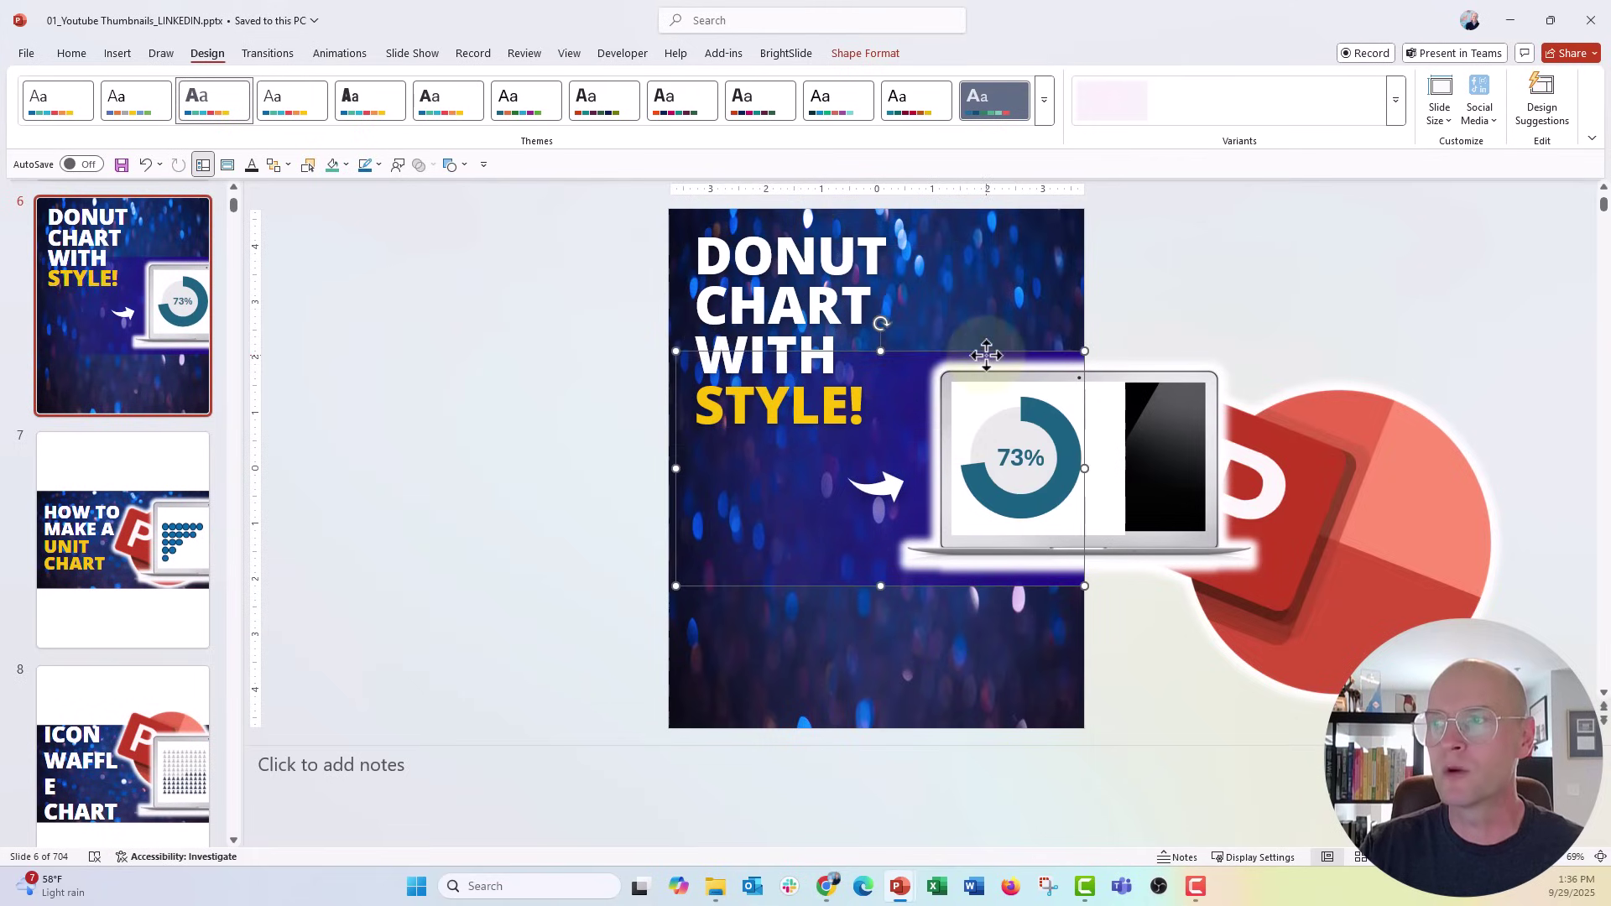
drag(880, 586, 881, 728)
drag(877, 350, 877, 211)
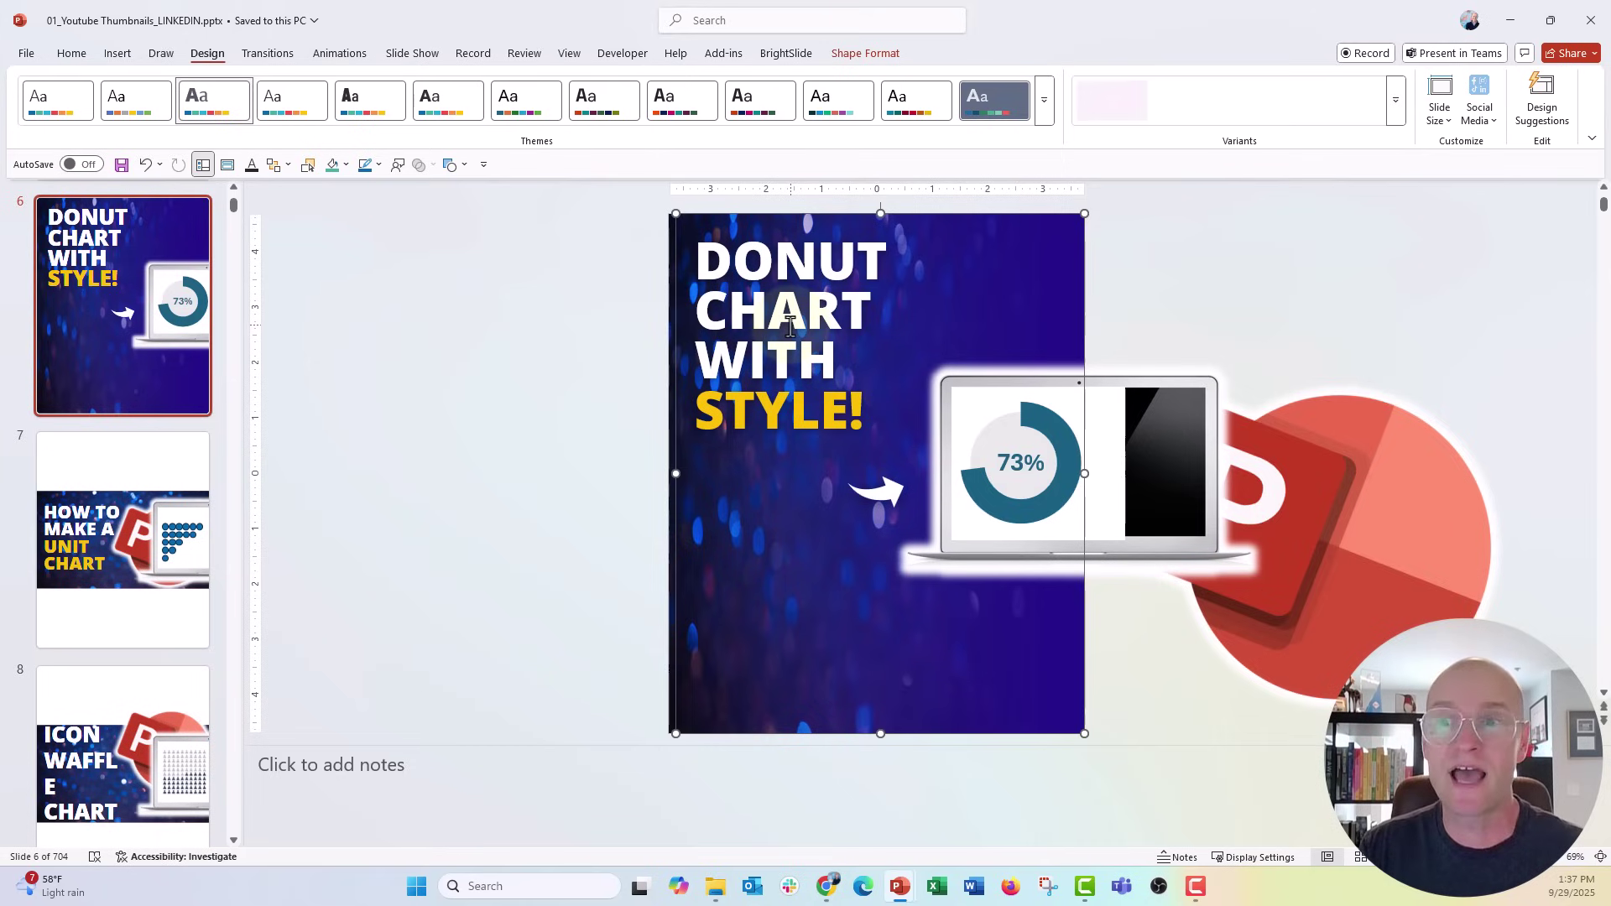
Review converted slides 7 to 9, then return to the BrightCarbon post in Chrome
click(159, 587)
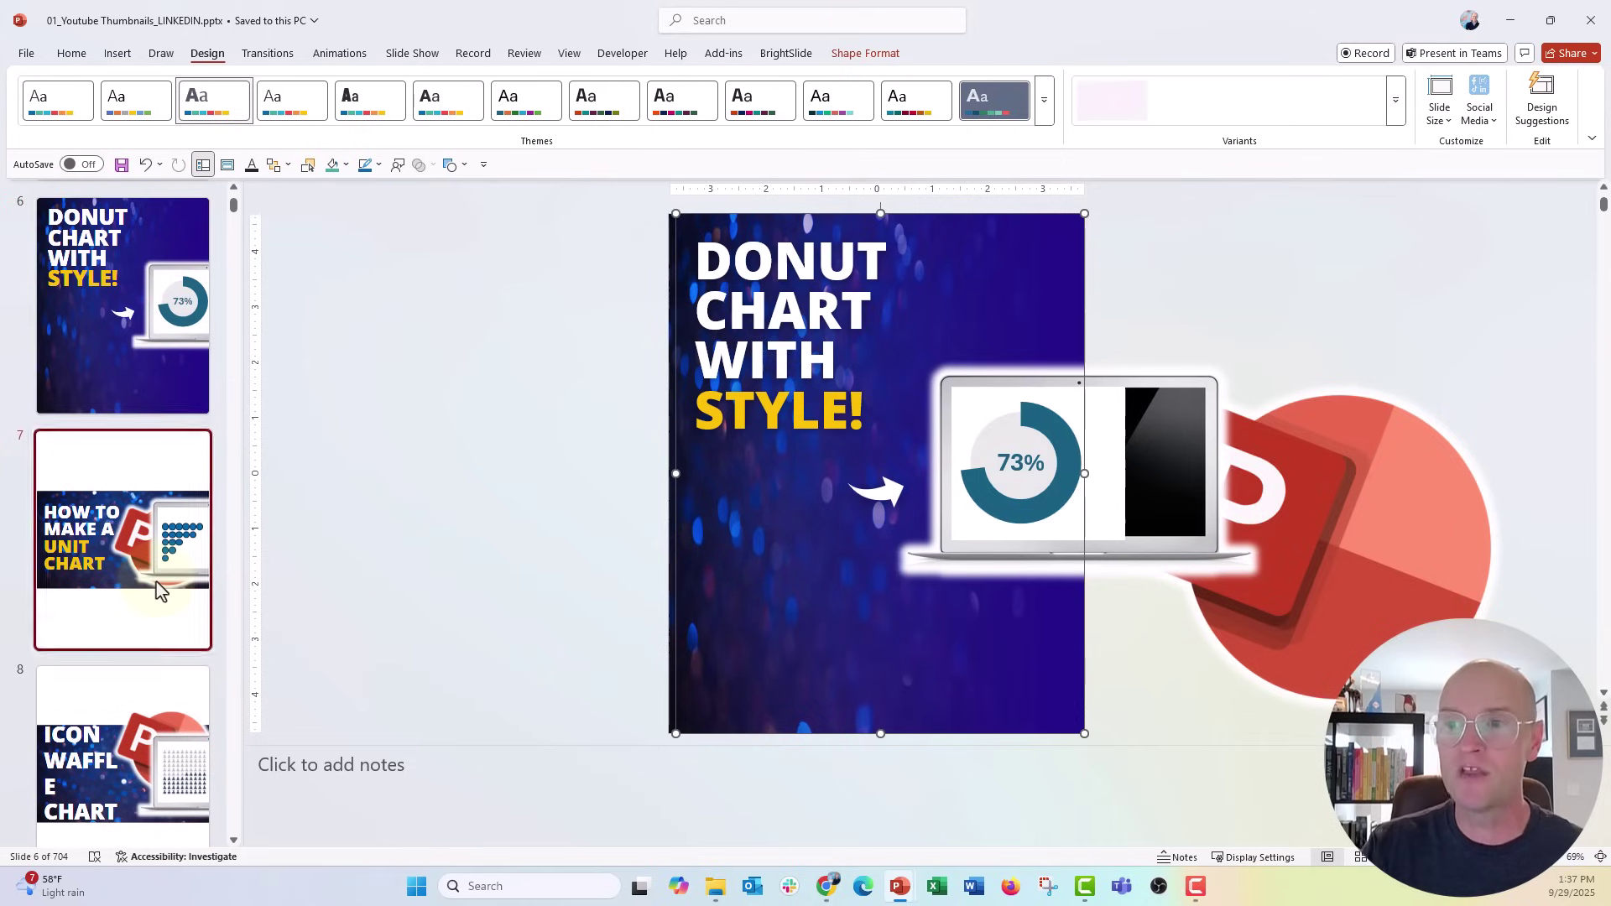
key(Down)
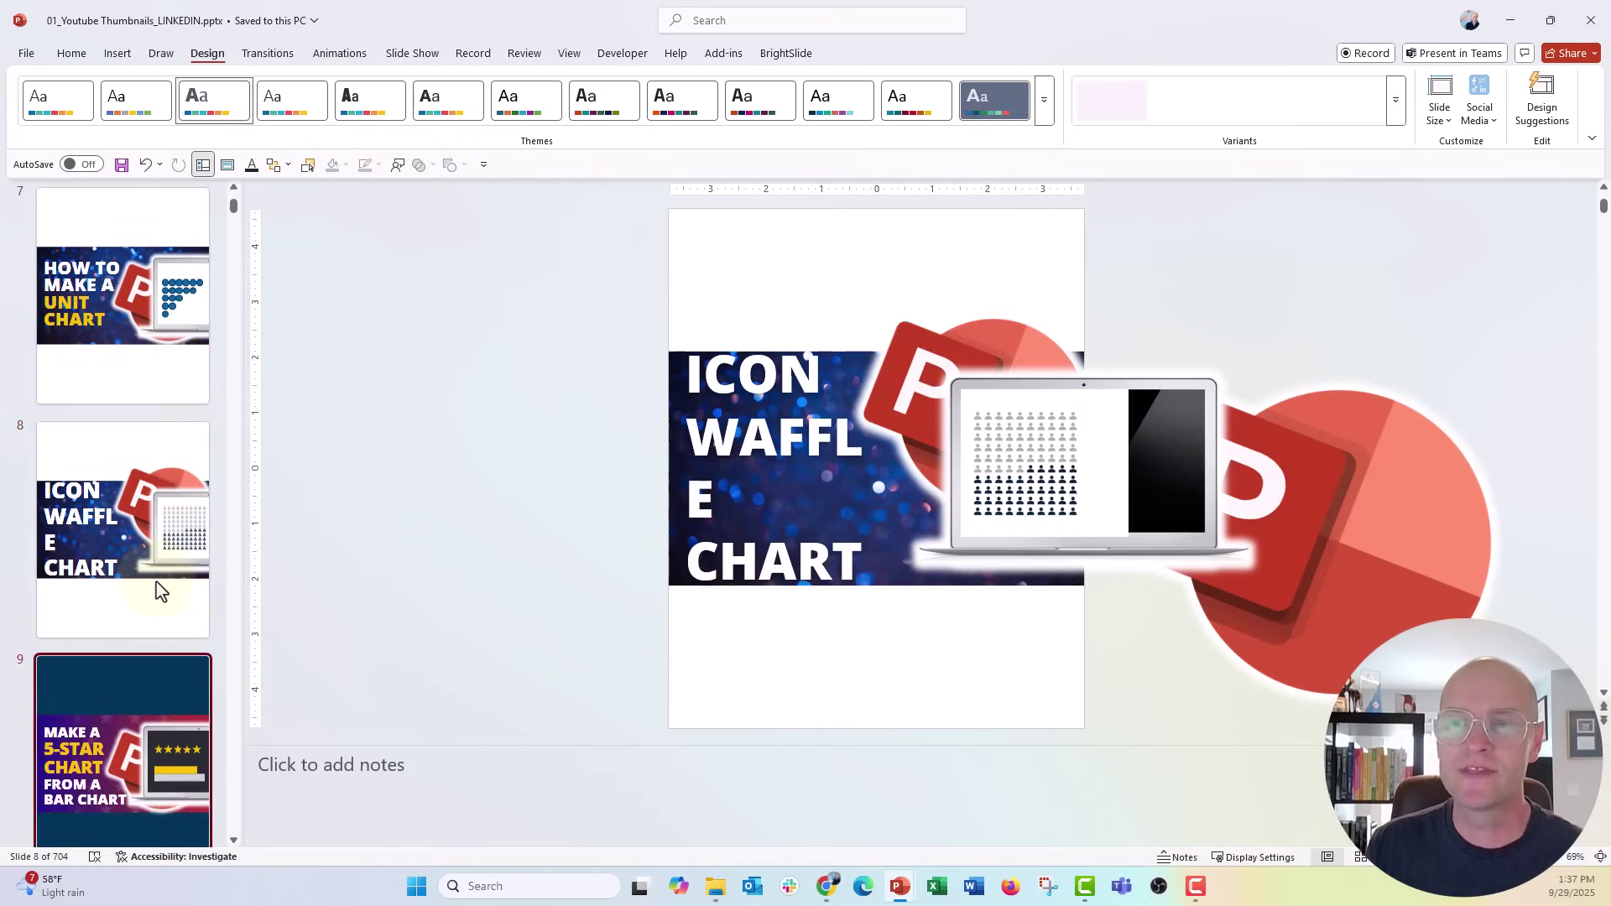
key(Down)
key(Down)
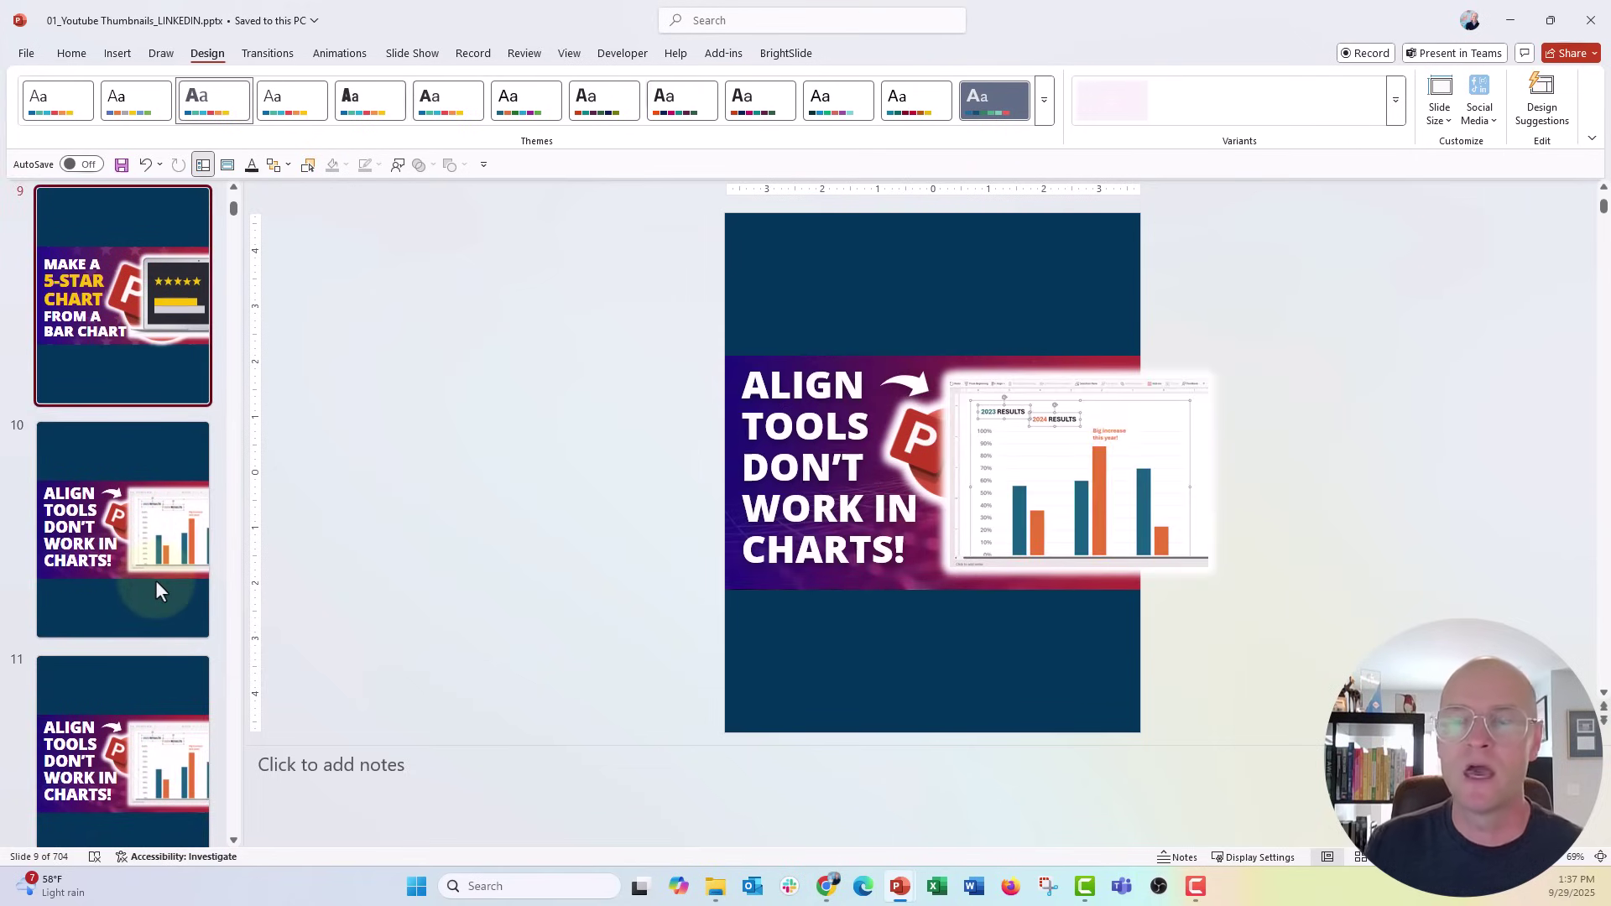
key(Up)
key(Up)
key(Up)
key(Up)
key(Up)
key(Up)
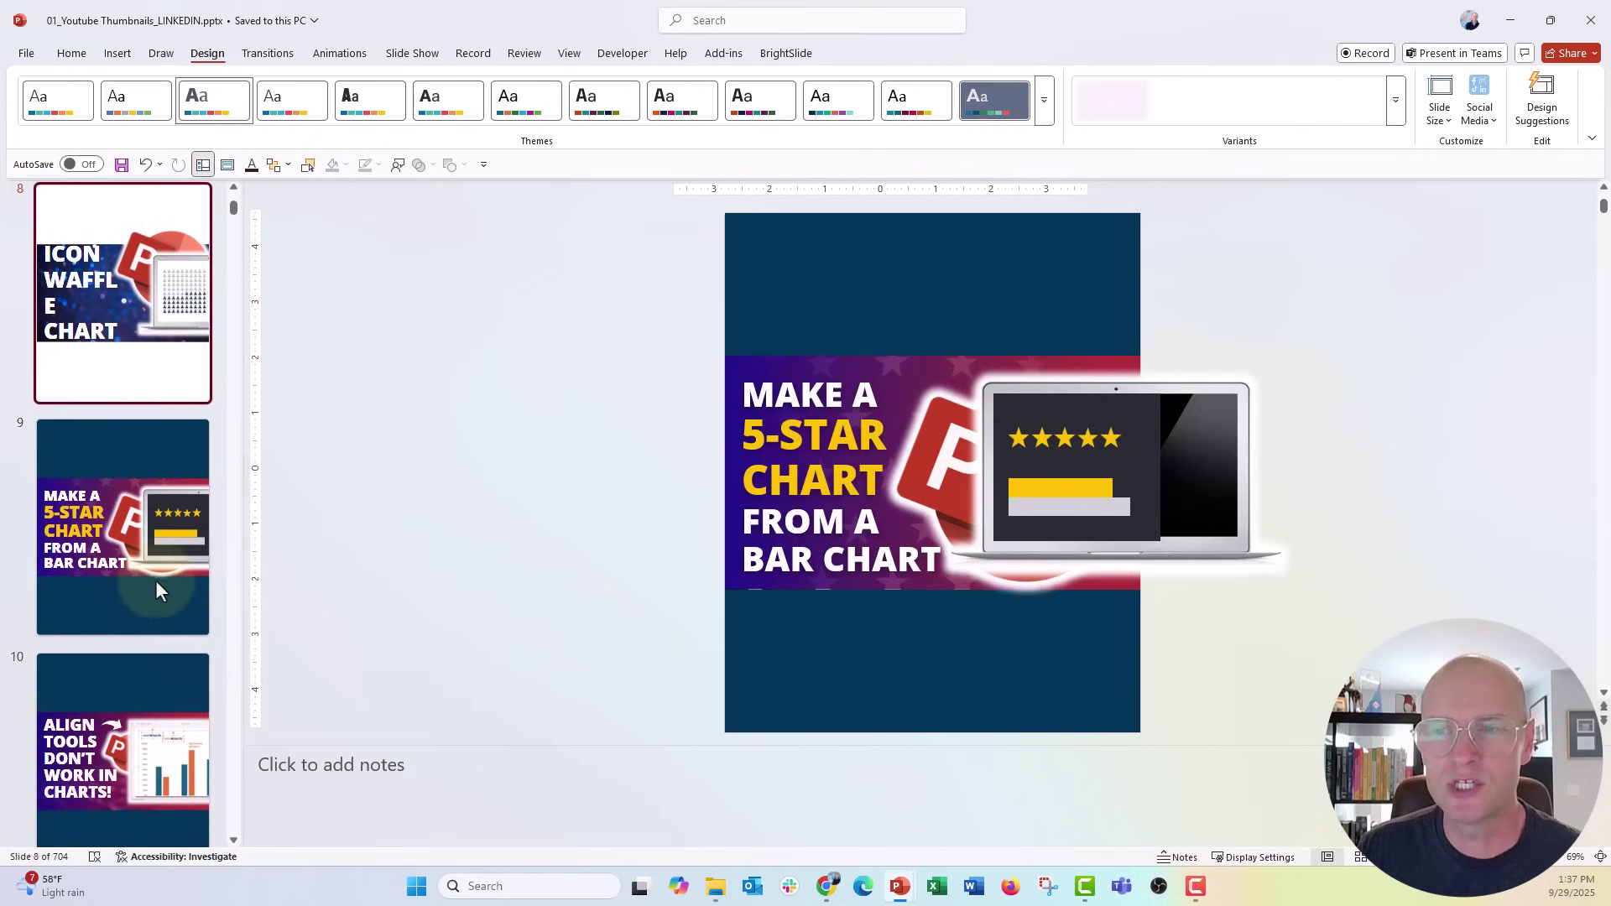
key(Up)
key(Up)
key(Up)
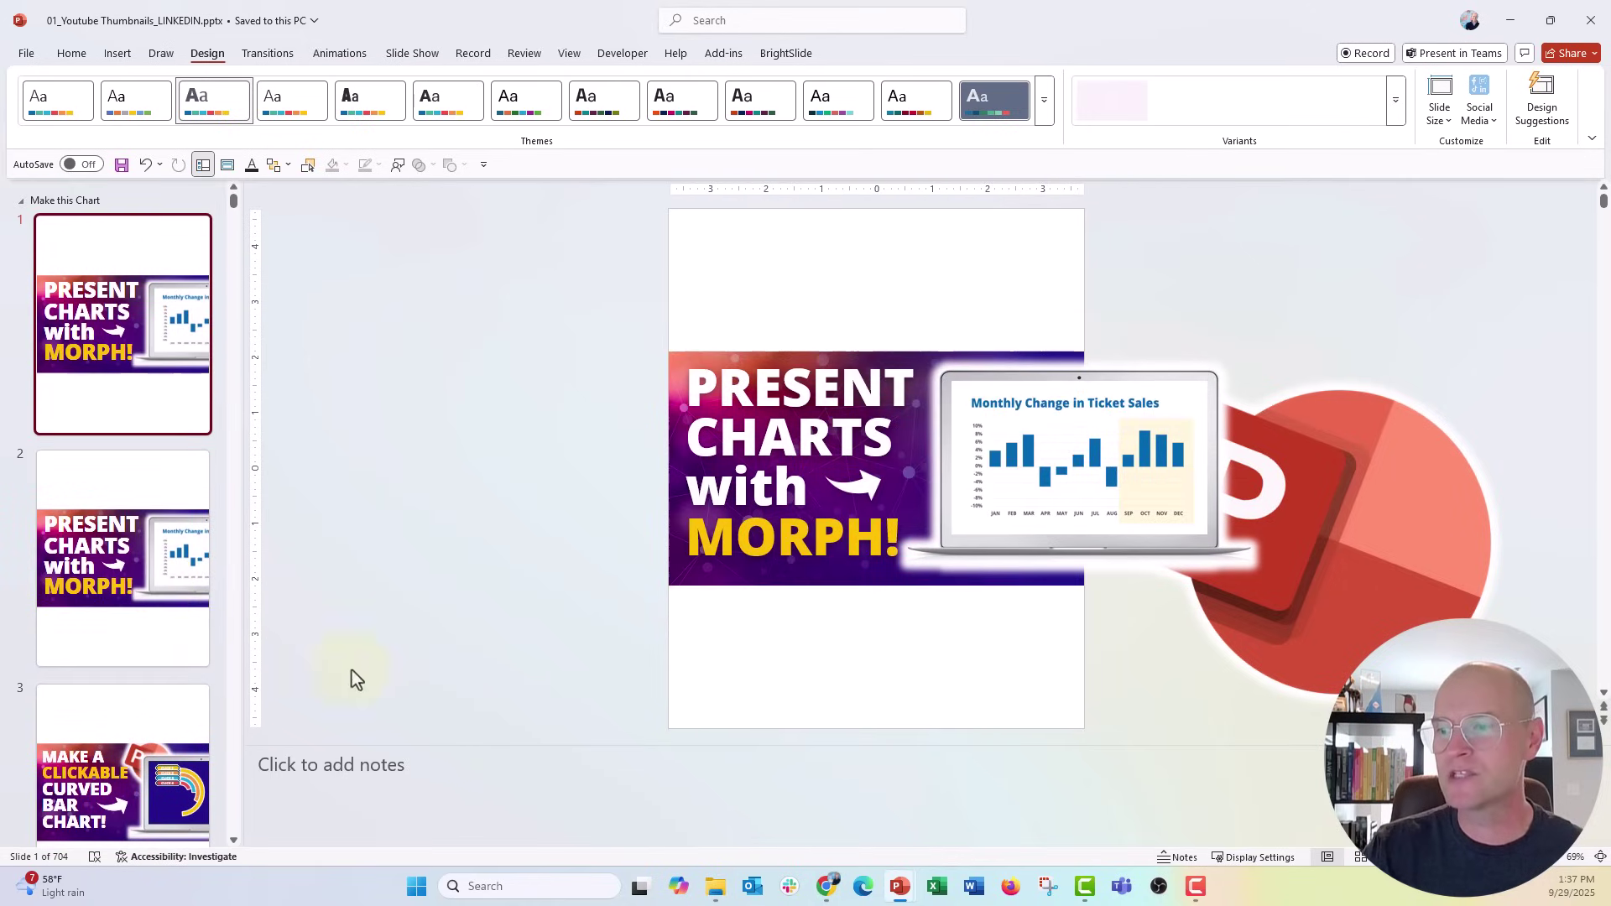
click(826, 886)
scroll(768, 590, up, 20)
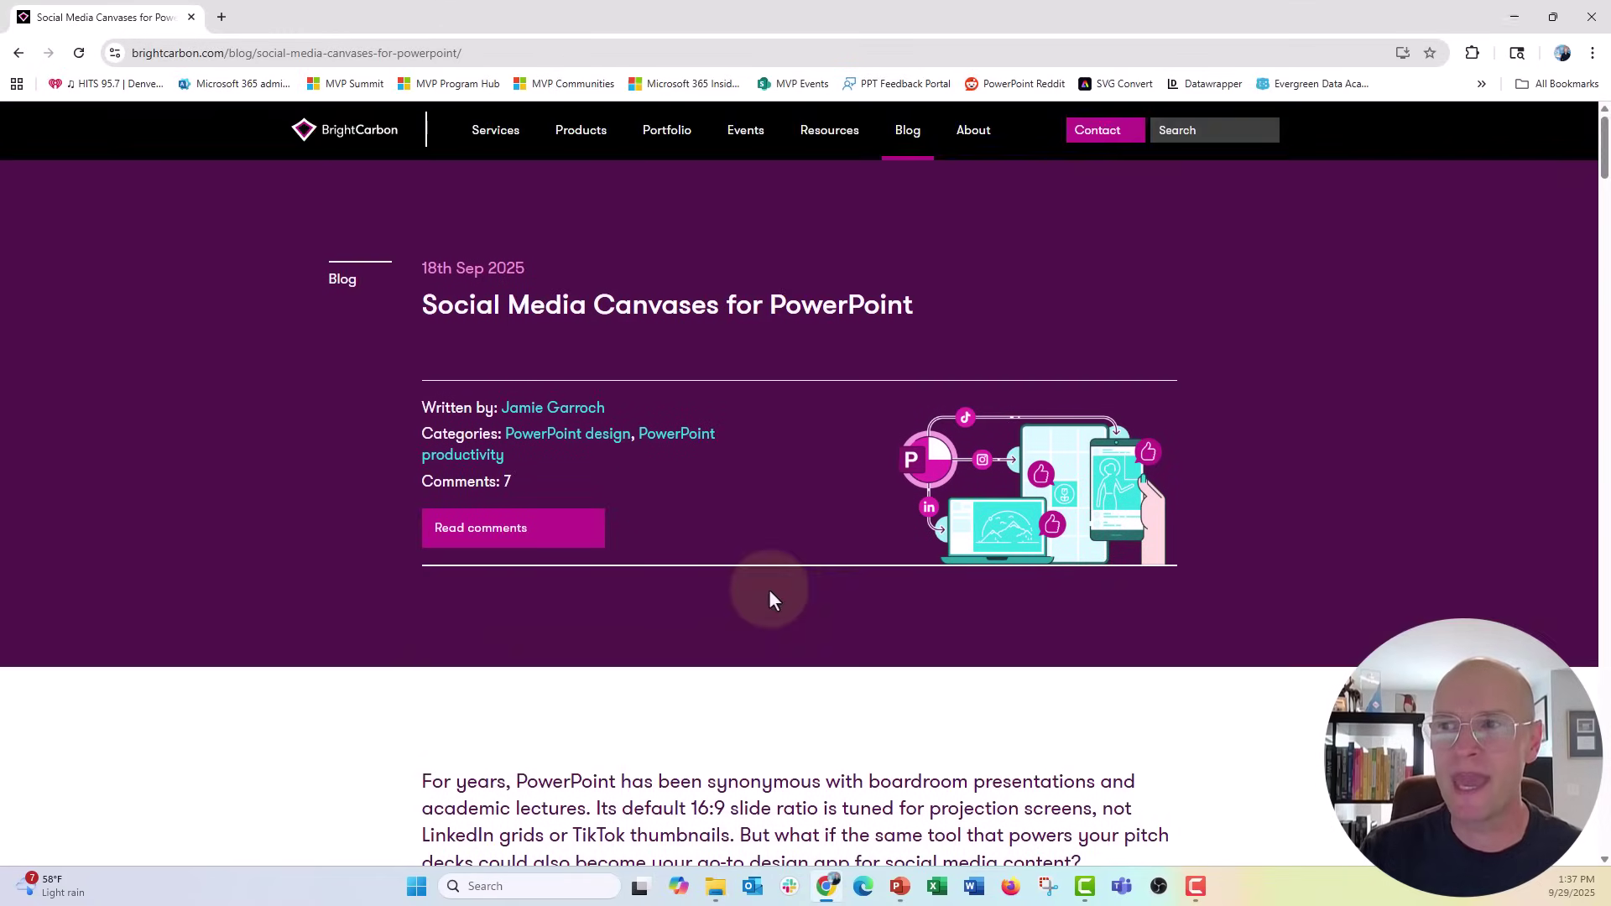
scroll(768, 590, down, 1)
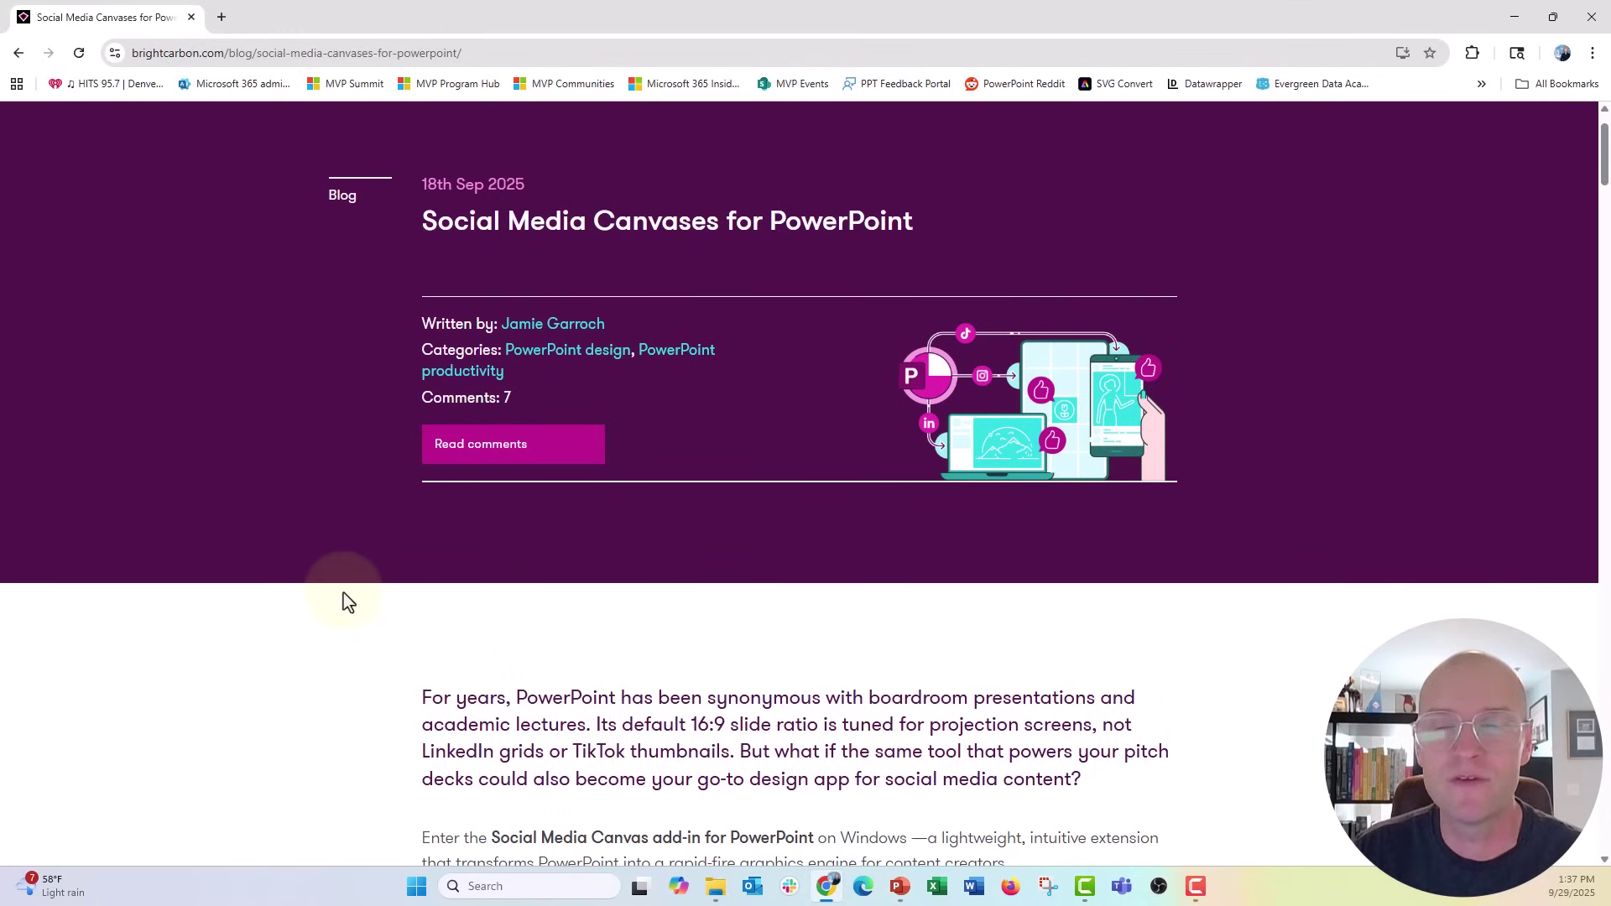